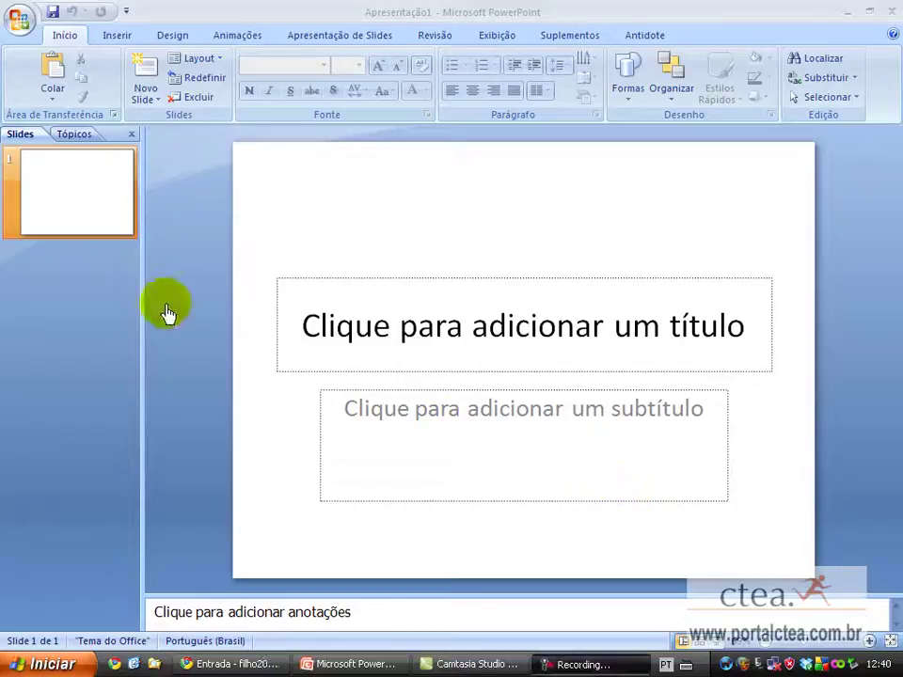
# Add three blank slides after slide 1.
pyautogui.click(150, 80)
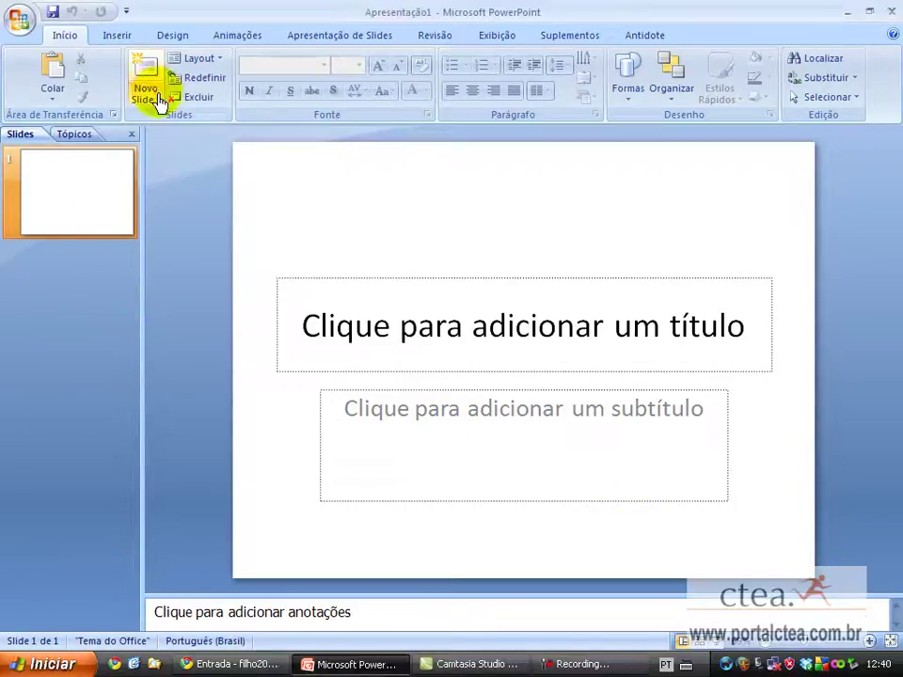
pyautogui.click(160, 102)
pyautogui.click(153, 344)
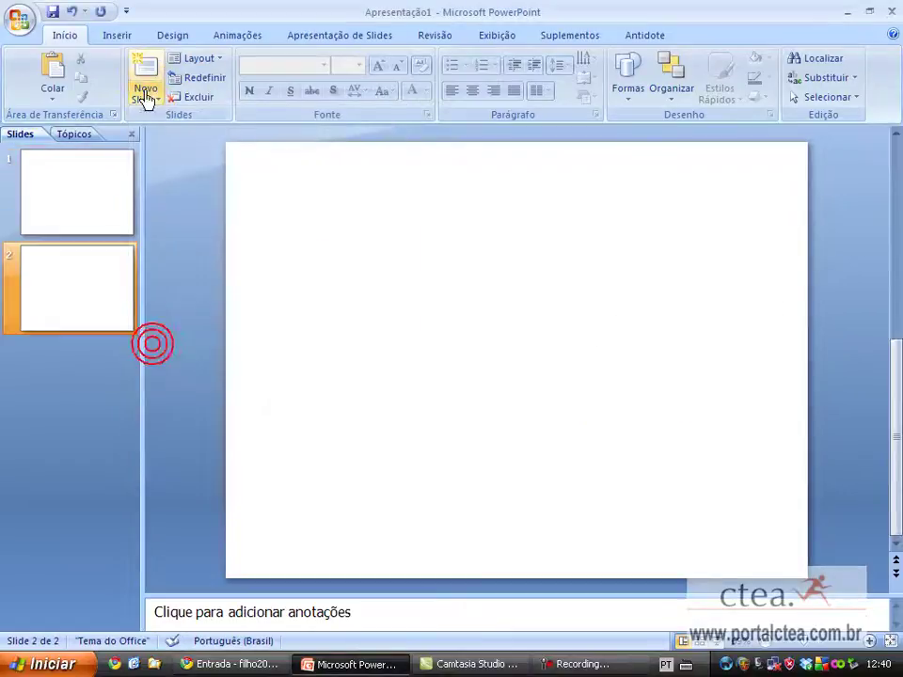
pyautogui.click(145, 98)
pyautogui.click(149, 98)
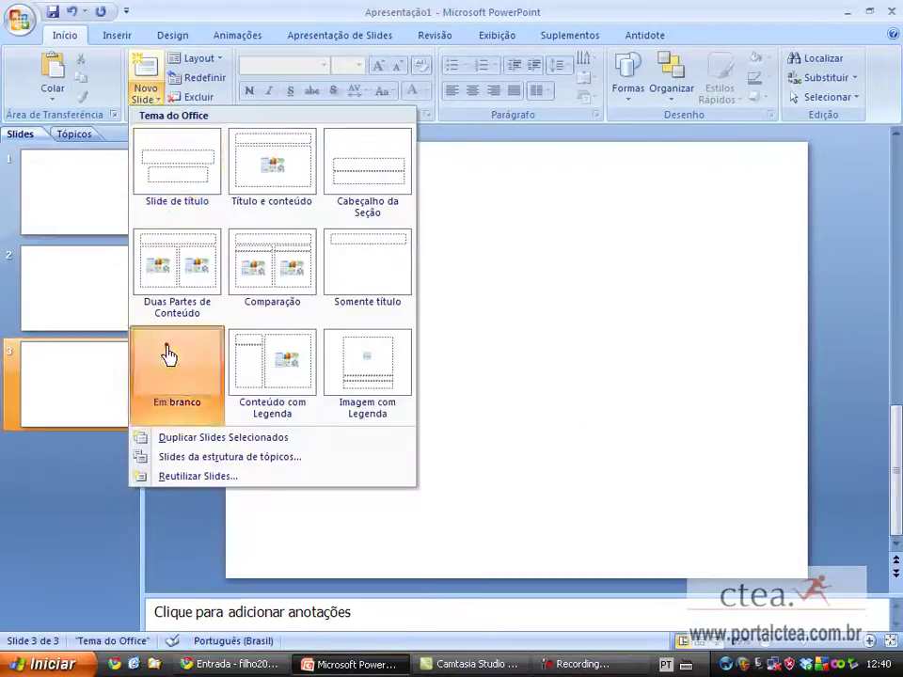
pyautogui.click(168, 357)
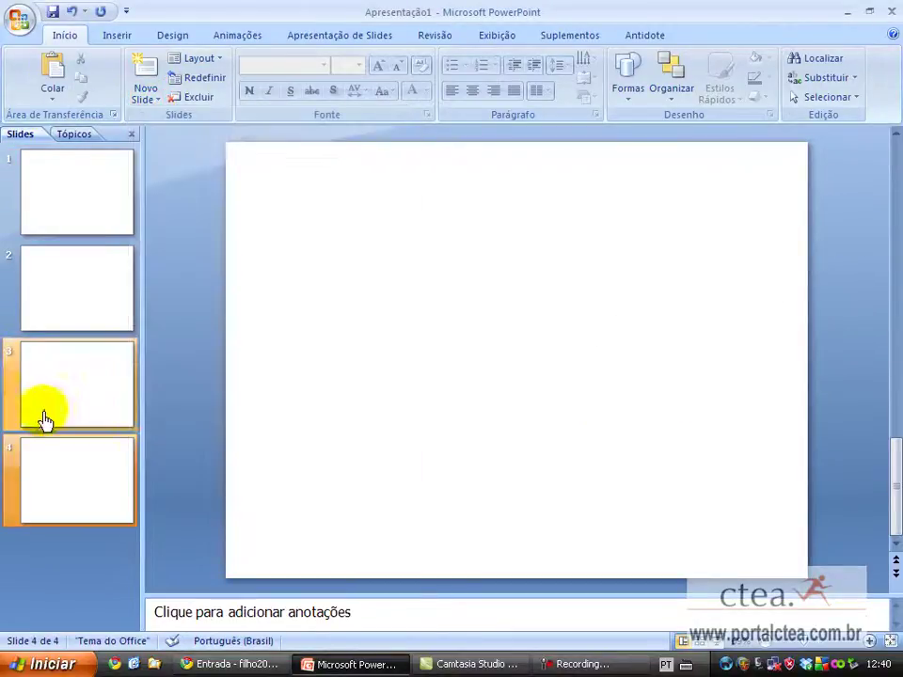
# Give slide 1 the title 'titulo', then go to blank slide 2.
pyautogui.click(67, 214)
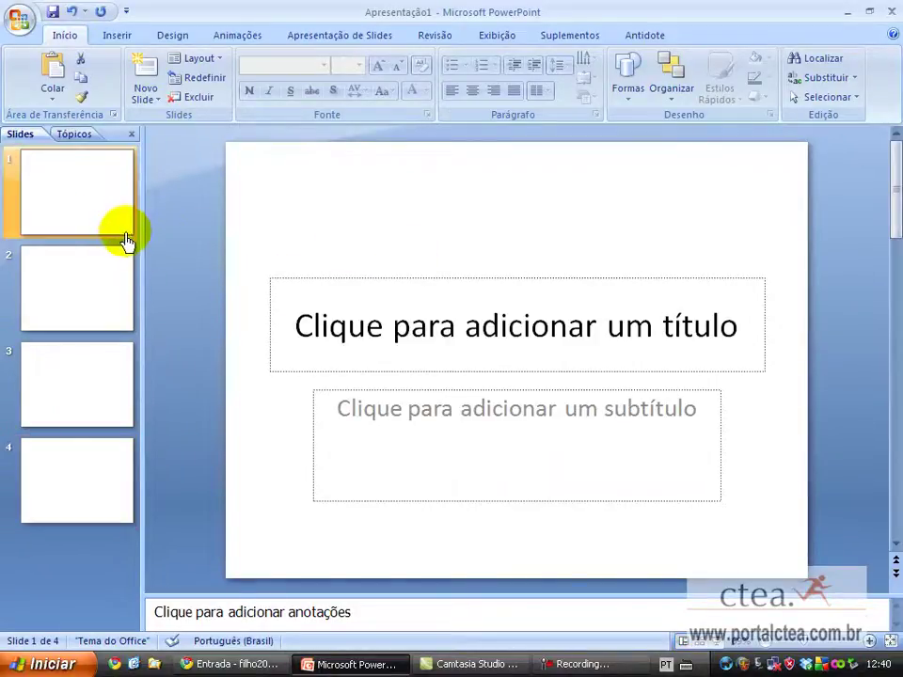
pyautogui.click(436, 258)
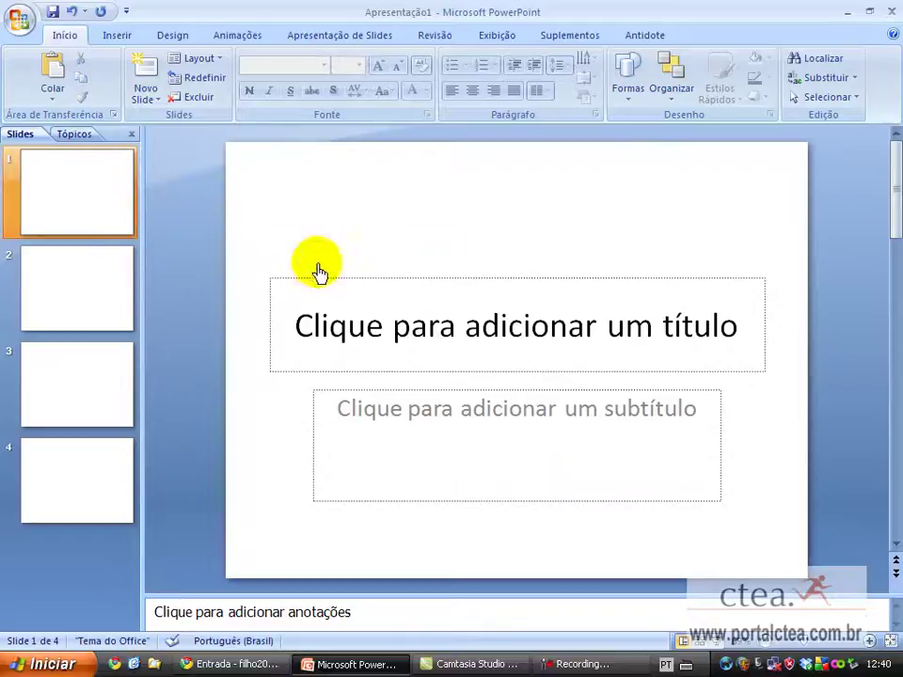
pyautogui.click(386, 309)
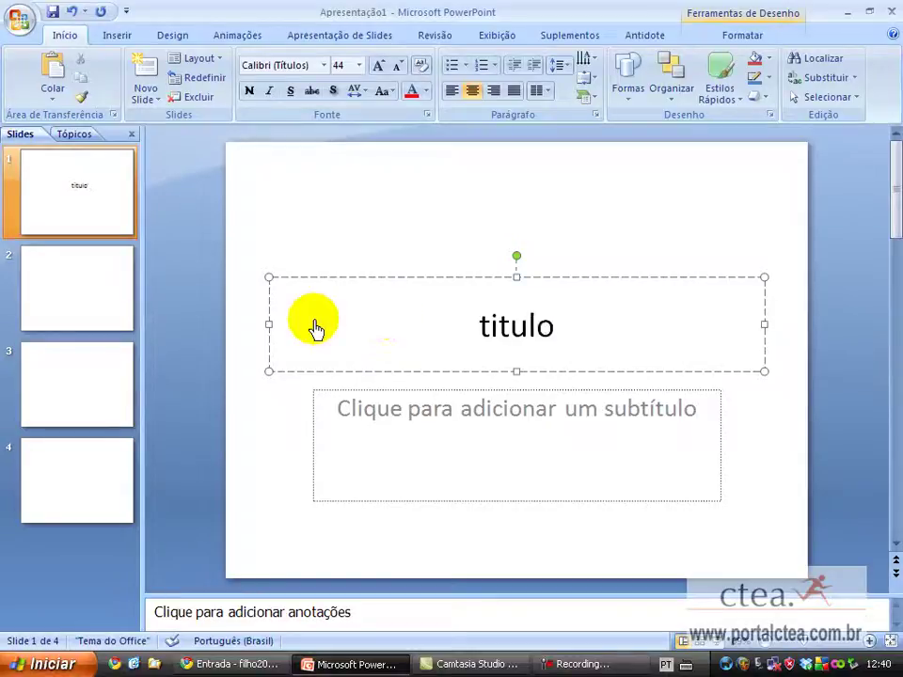
pyautogui.click(112, 316)
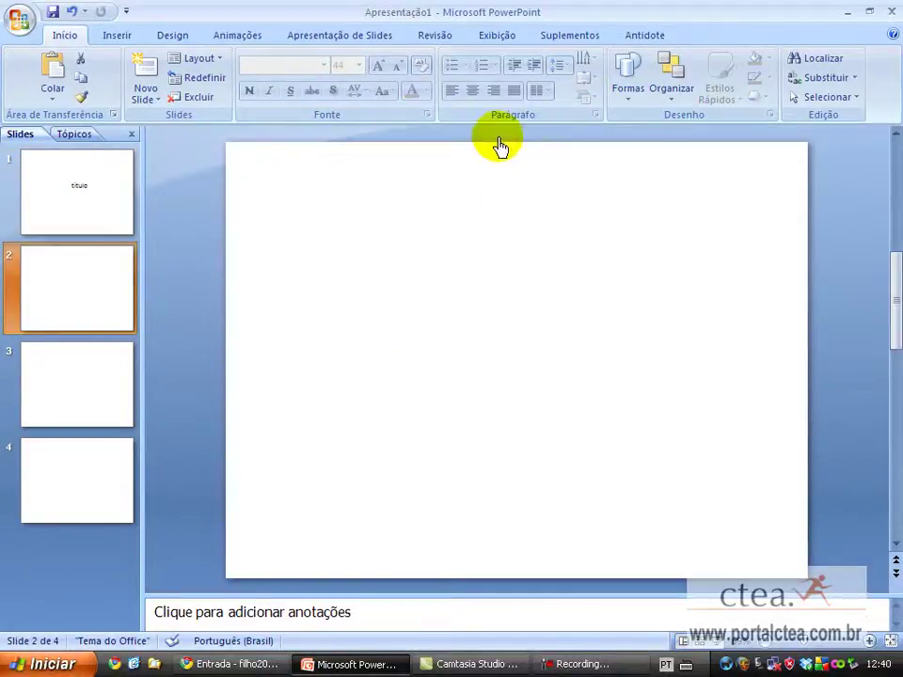
# Insert 'inserindo video no youtube.wmv' from Desktop\temp, set to start automatically.
pyautogui.click(117, 35)
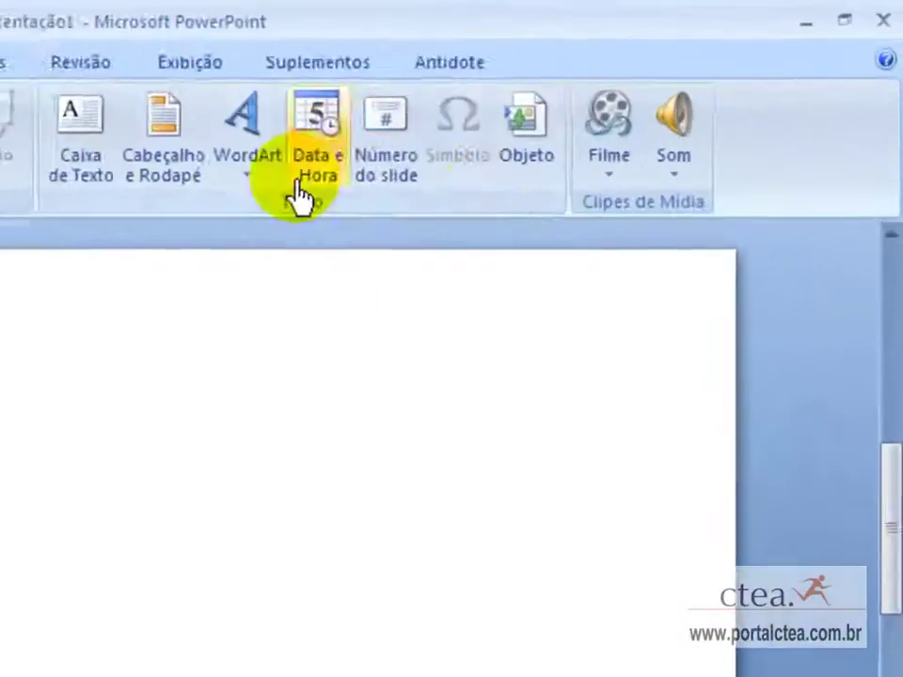
pyautogui.click(616, 155)
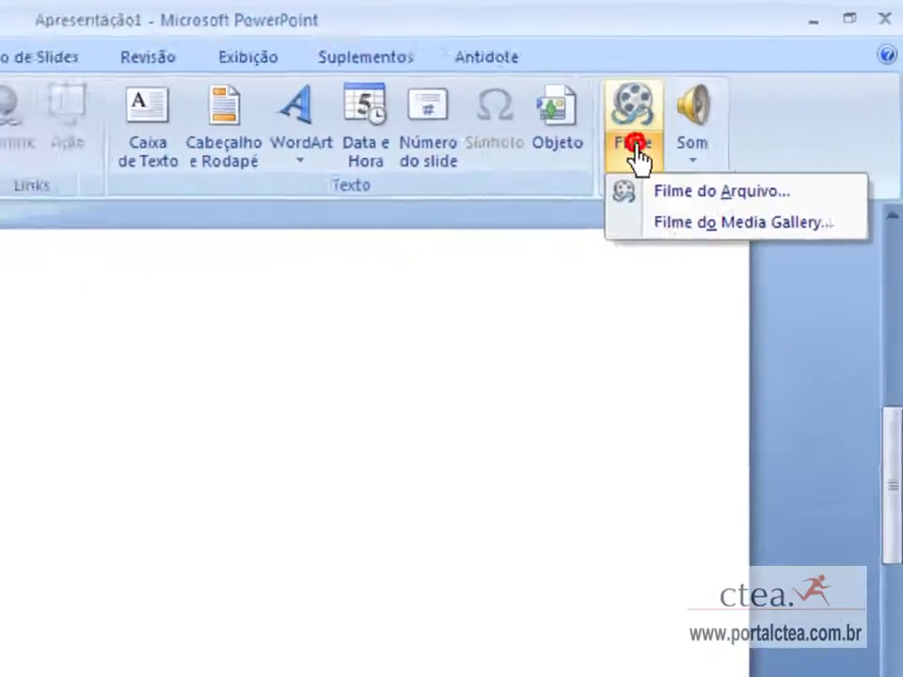
pyautogui.click(709, 204)
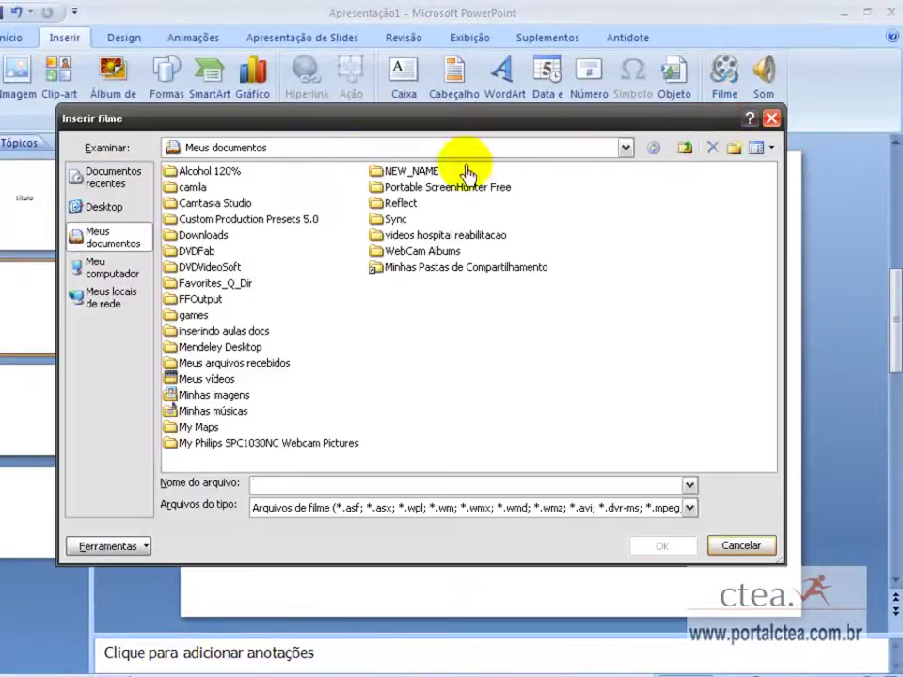
pyautogui.click(113, 220)
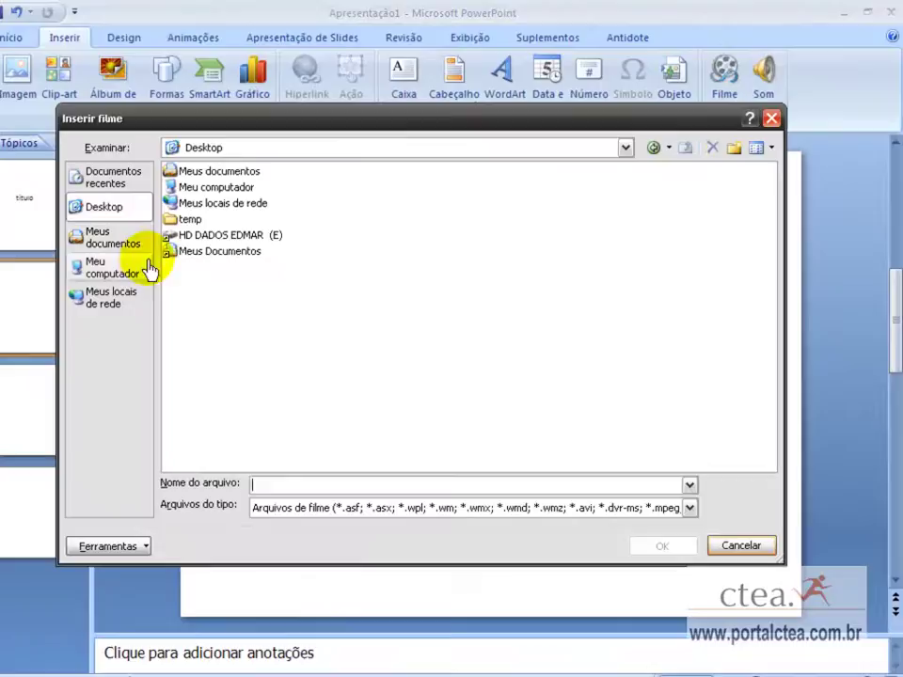
pyautogui.doubleClick(188, 220)
pyautogui.click(254, 181)
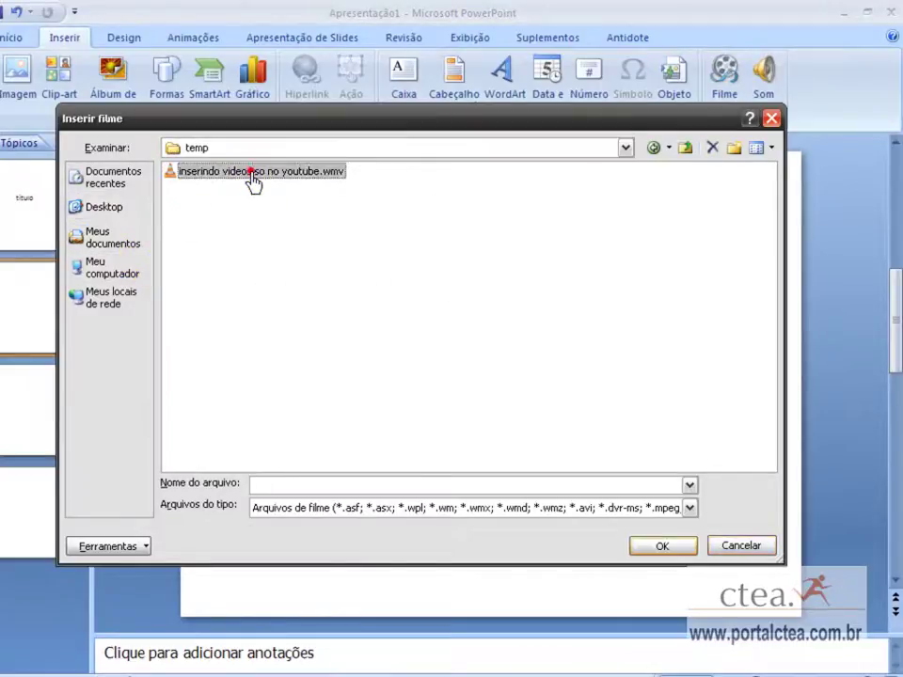
pyautogui.click(661, 546)
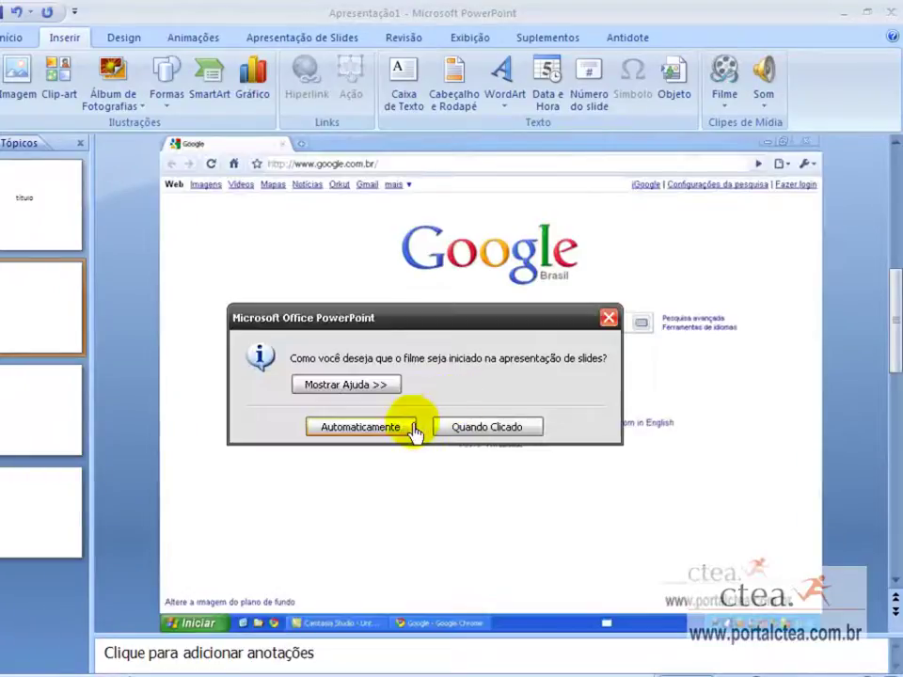
pyautogui.click(411, 428)
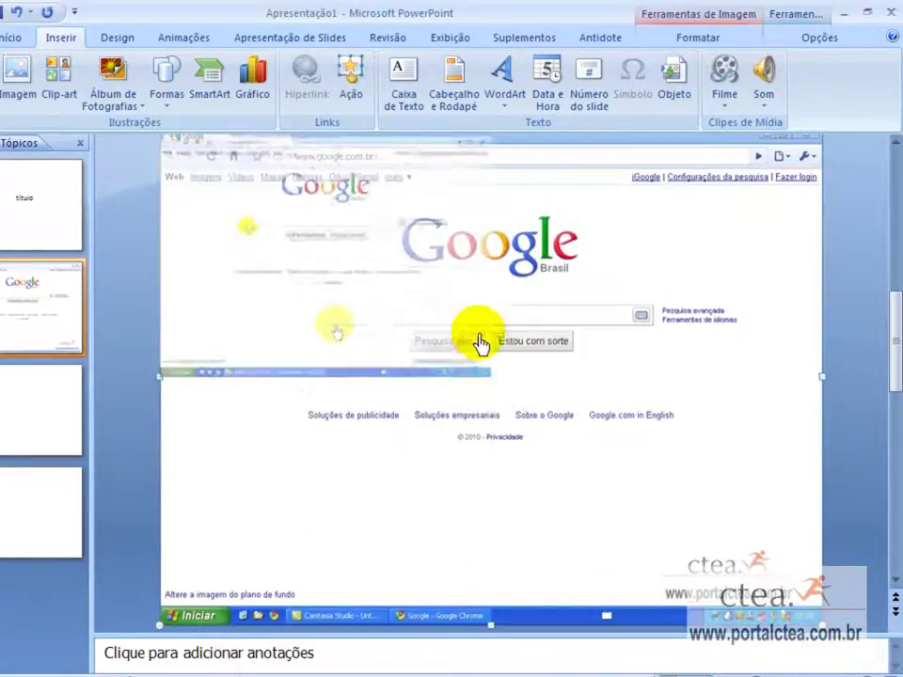
# Resize and reposition the movie so it fills more of the slide near the centre.
pyautogui.moveTo(822, 636); pyautogui.dragTo(404, 320)
pyautogui.moveTo(279, 255)
pyautogui.mouseDown()
pyautogui.moveTo(530, 445)
pyautogui.moveTo(447, 385)
pyautogui.mouseUp()
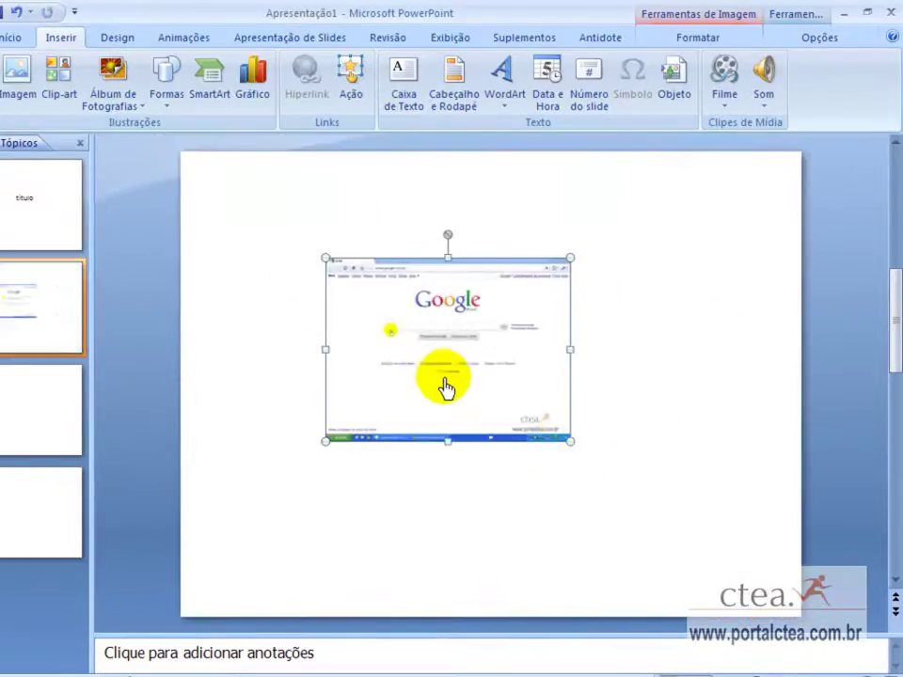
pyautogui.moveTo(571, 442); pyautogui.dragTo(665, 508)
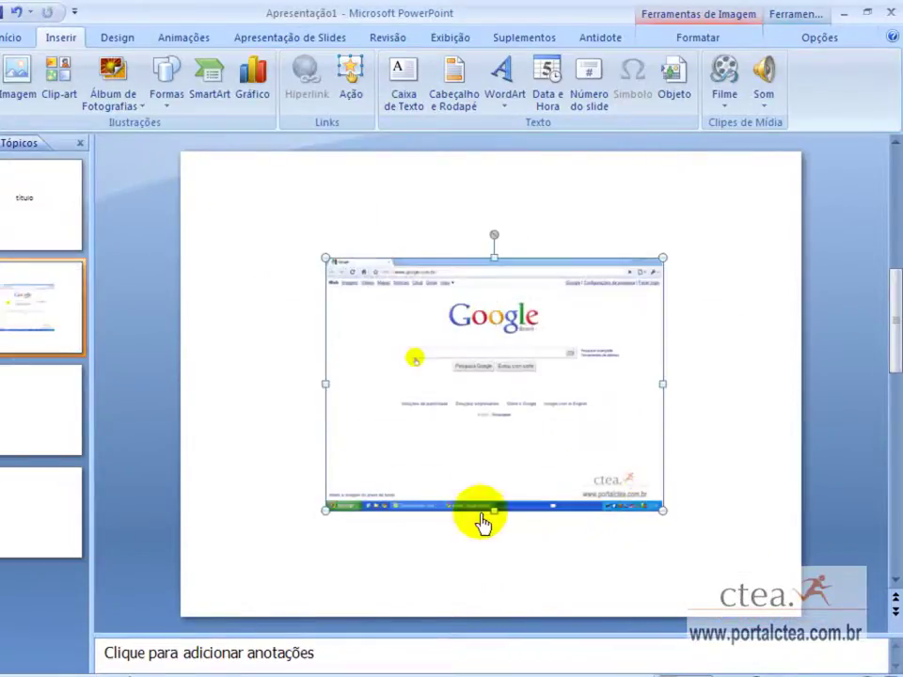
# On slide 3, insert the Mendeley notes-and-search video from E:\MD 2010\ctea\blog\2 tutorial mendeley.
pyautogui.click(47, 393)
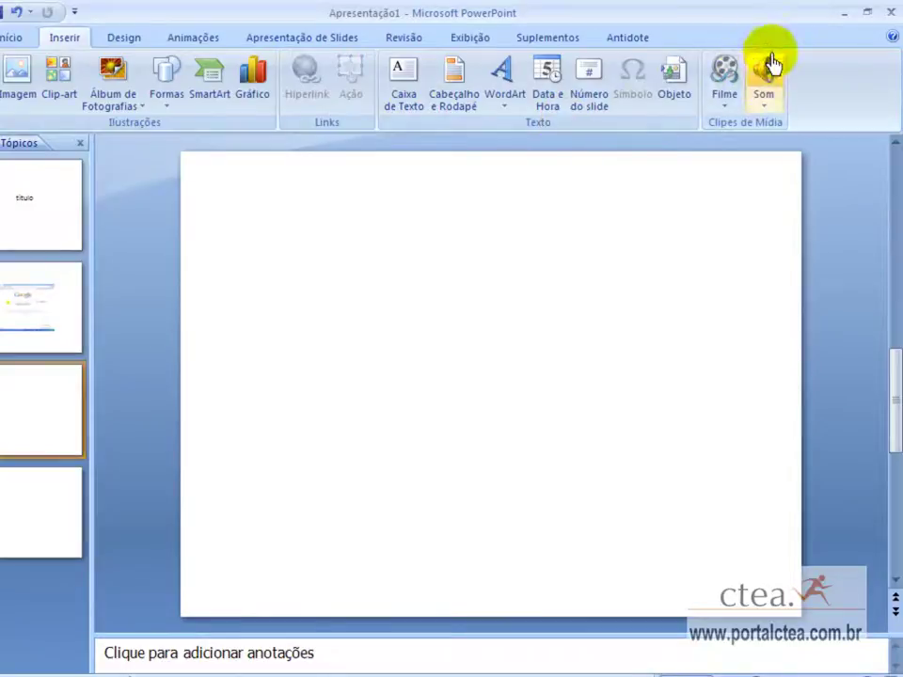
pyautogui.click(725, 94)
pyautogui.click(729, 128)
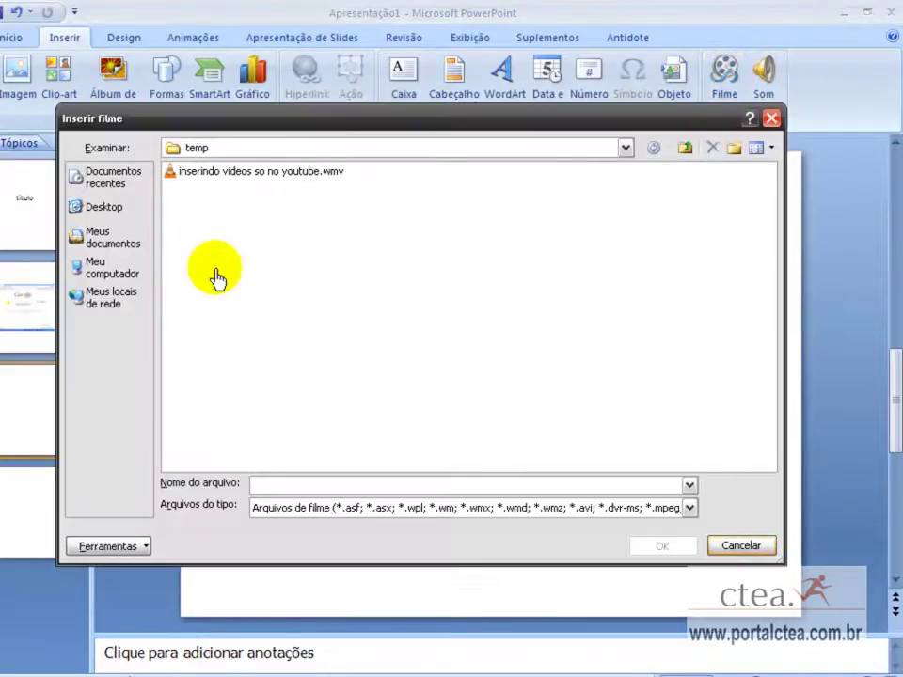
pyautogui.click(98, 215)
pyautogui.click(187, 253)
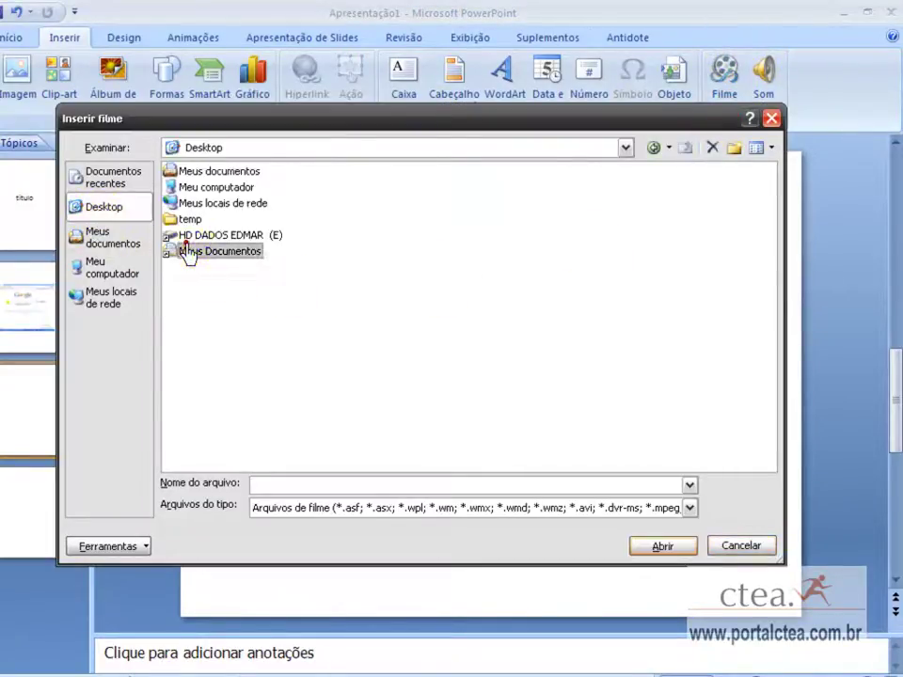
pyautogui.doubleClick(196, 236)
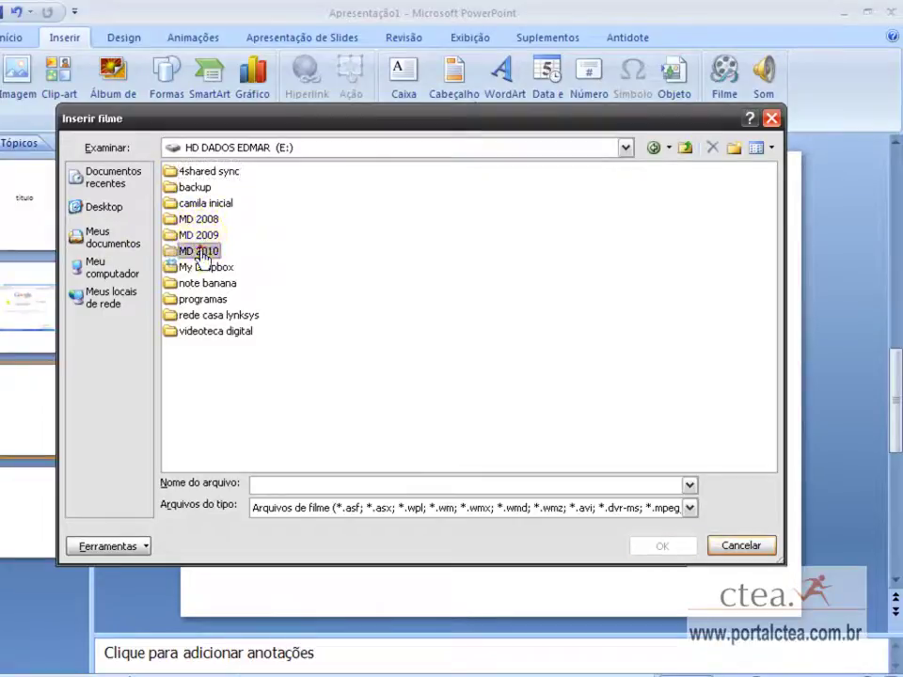
pyautogui.doubleClick(199, 252)
pyautogui.click(191, 204)
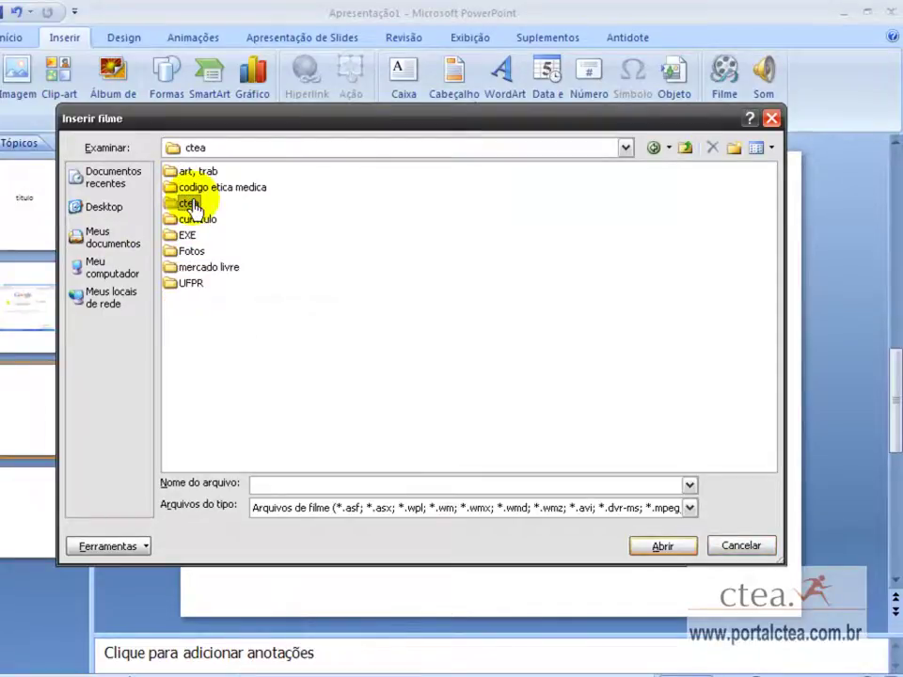
pyautogui.doubleClick(193, 204)
pyautogui.doubleClick(194, 188)
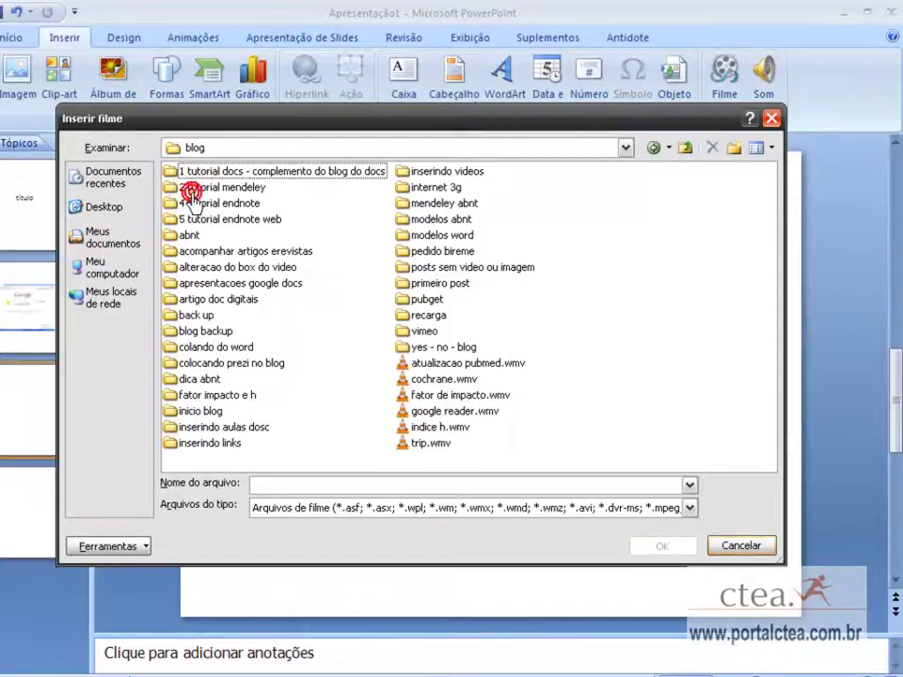
pyautogui.doubleClick(198, 188)
pyautogui.doubleClick(201, 236)
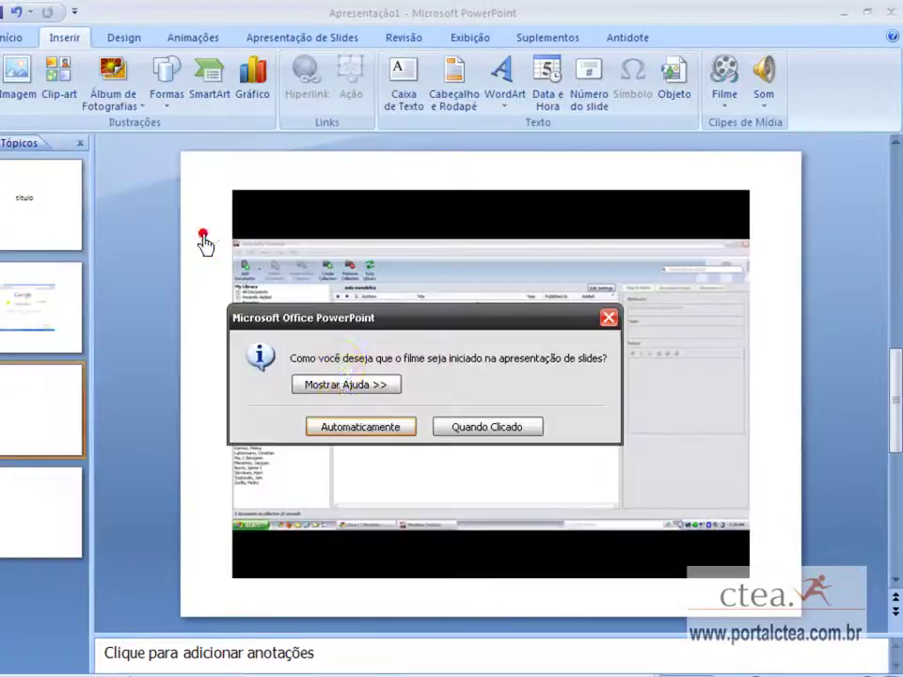
# Make the video start automatically and shrink it slightly on the slide.
pyautogui.click(370, 430)
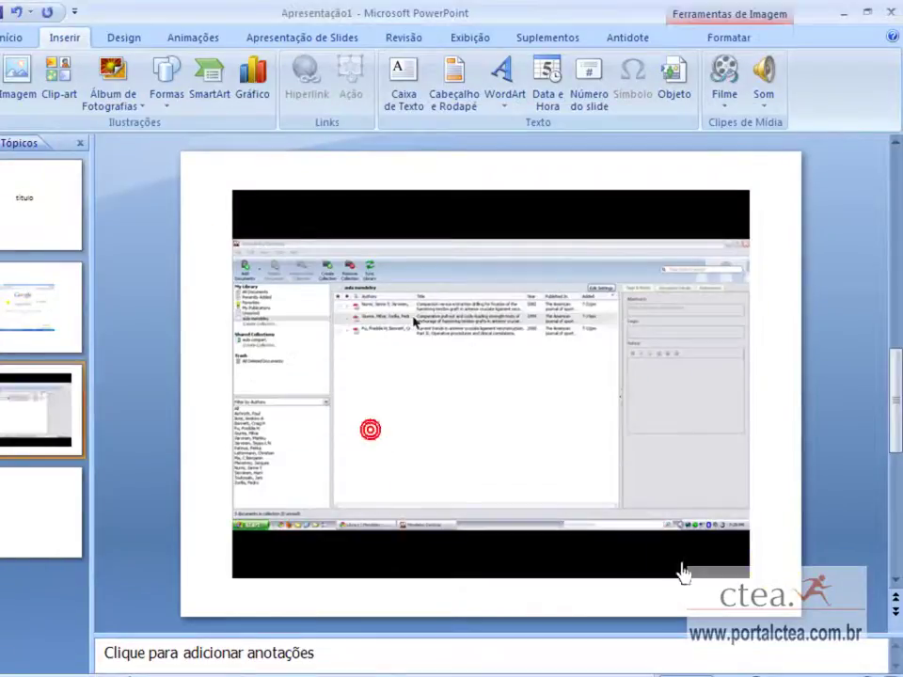
pyautogui.click(735, 555)
pyautogui.moveTo(751, 579); pyautogui.dragTo(580, 447)
pyautogui.moveTo(351, 328); pyautogui.dragTo(389, 350)
# Insert trip.wmv from the blog folder onto slide 4, auto-starting, resized and centred.
pyautogui.click(38, 500)
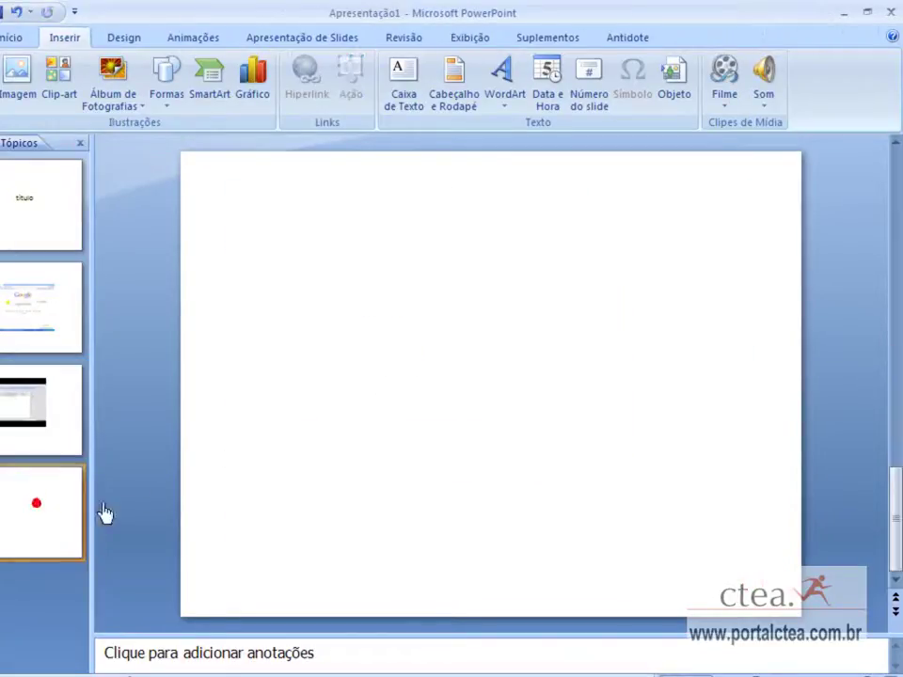
pyautogui.click(719, 111)
pyautogui.click(722, 125)
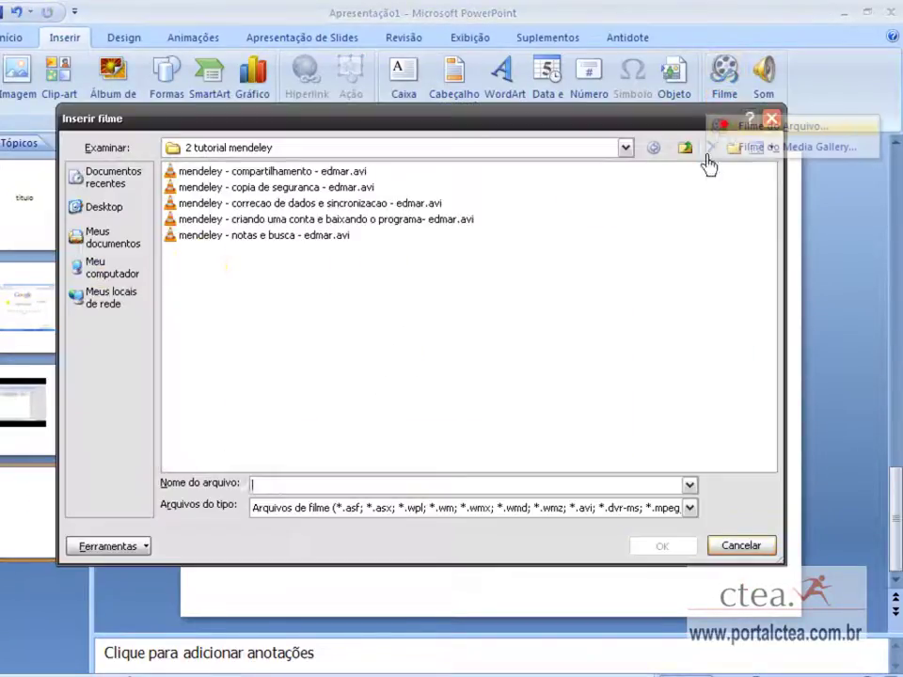
pyautogui.click(686, 148)
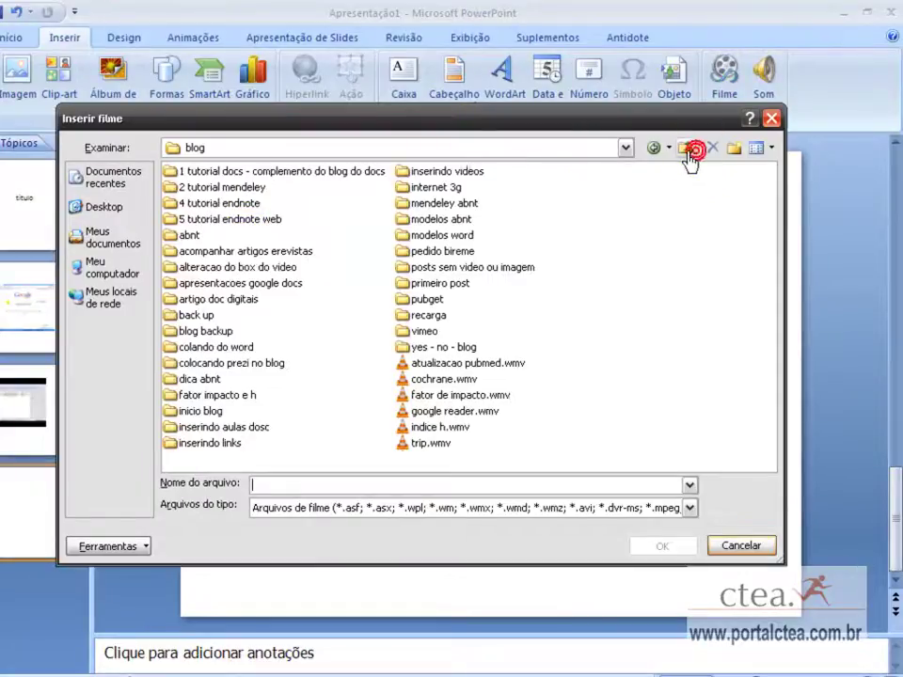
pyautogui.click(686, 149)
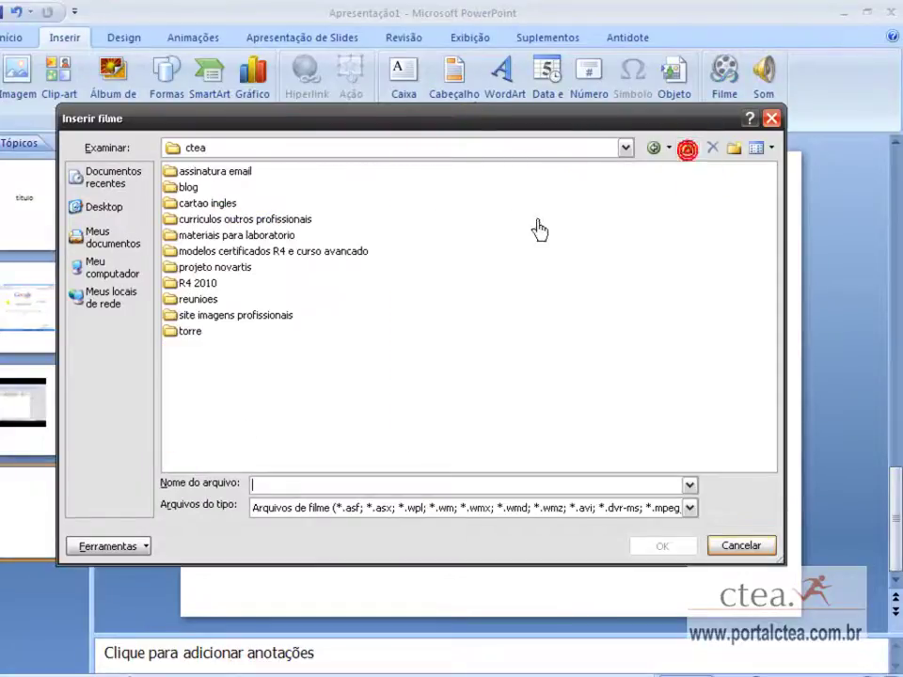
pyautogui.doubleClick(189, 188)
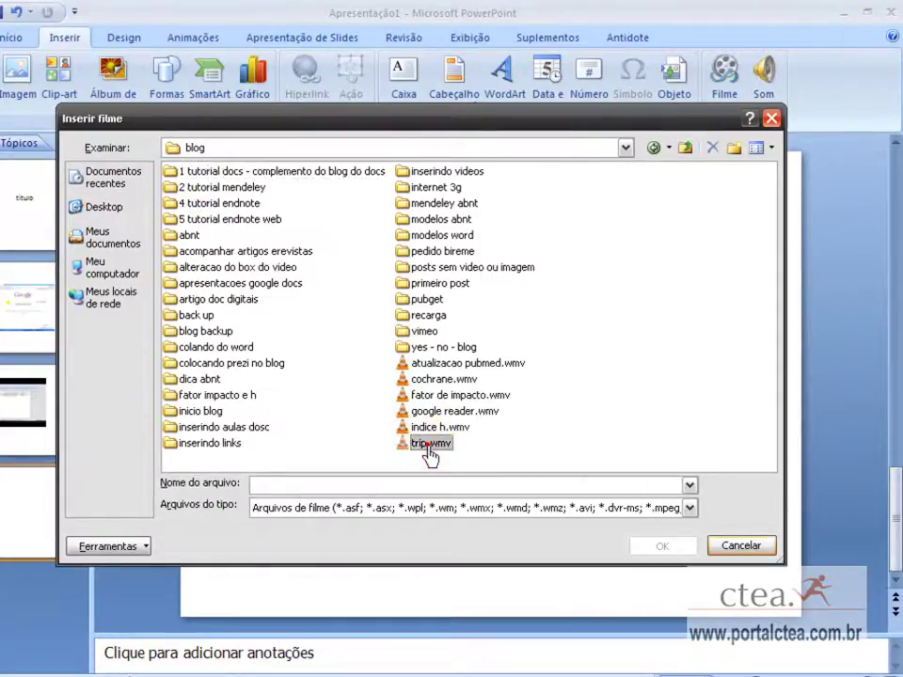
pyautogui.doubleClick(428, 444)
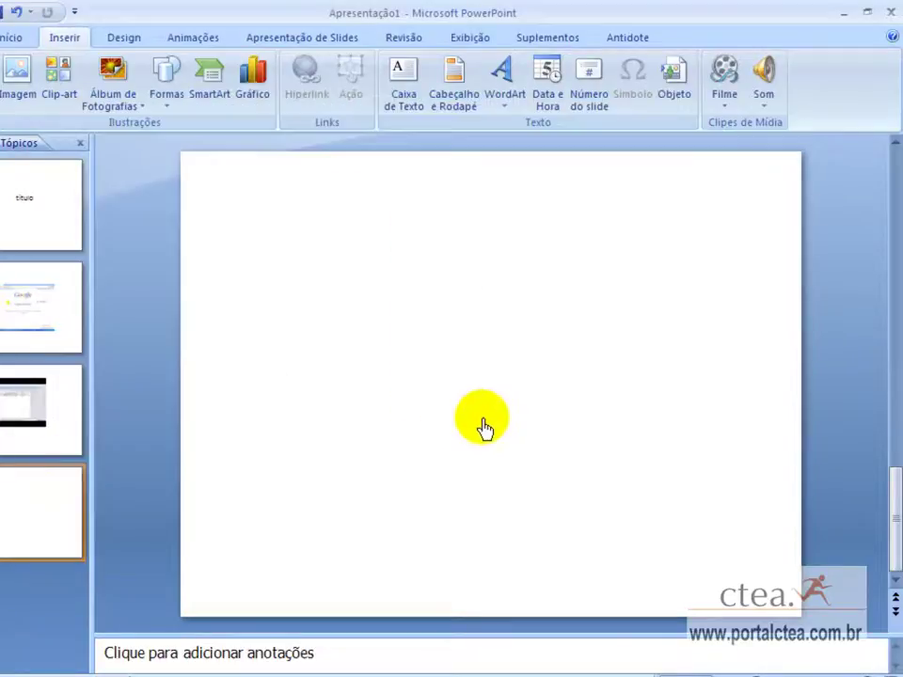
pyautogui.click(389, 433)
pyautogui.moveTo(143, 251)
pyautogui.mouseDown()
pyautogui.moveTo(136, 209)
pyautogui.moveTo(574, 489)
pyautogui.mouseUp()
pyautogui.moveTo(649, 531); pyautogui.dragTo(418, 339)
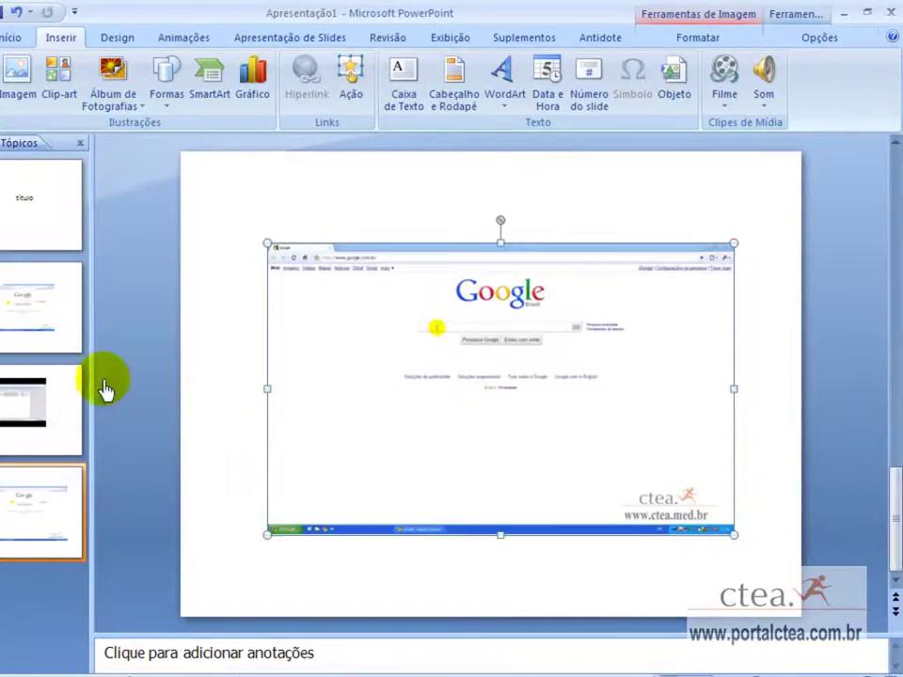
# Review slides 2, 3 and 4 in turn.
pyautogui.click(56, 315)
pyautogui.click(64, 406)
pyautogui.click(68, 473)
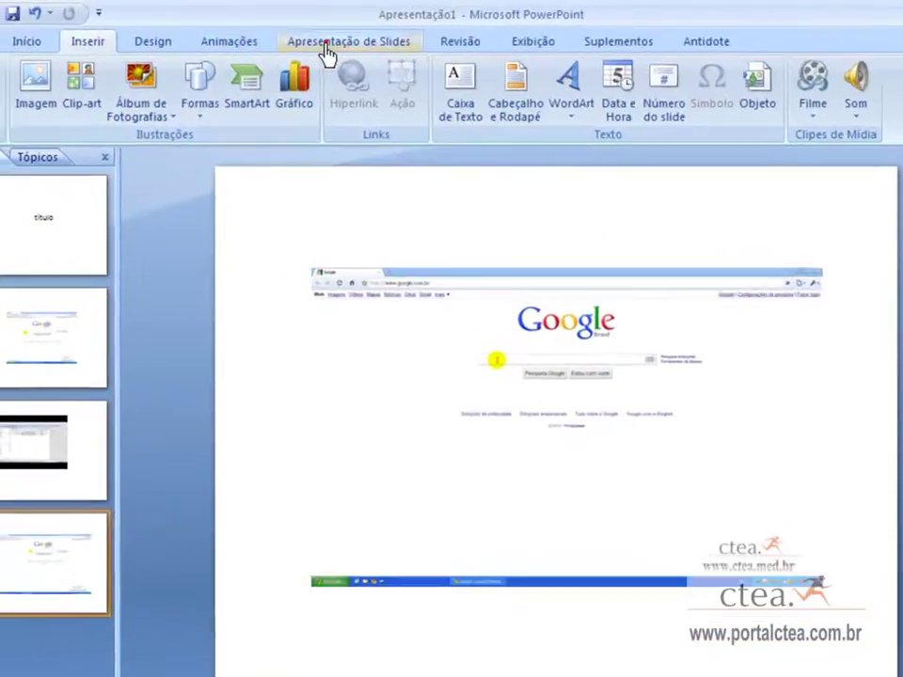
pyautogui.click(282, 50)
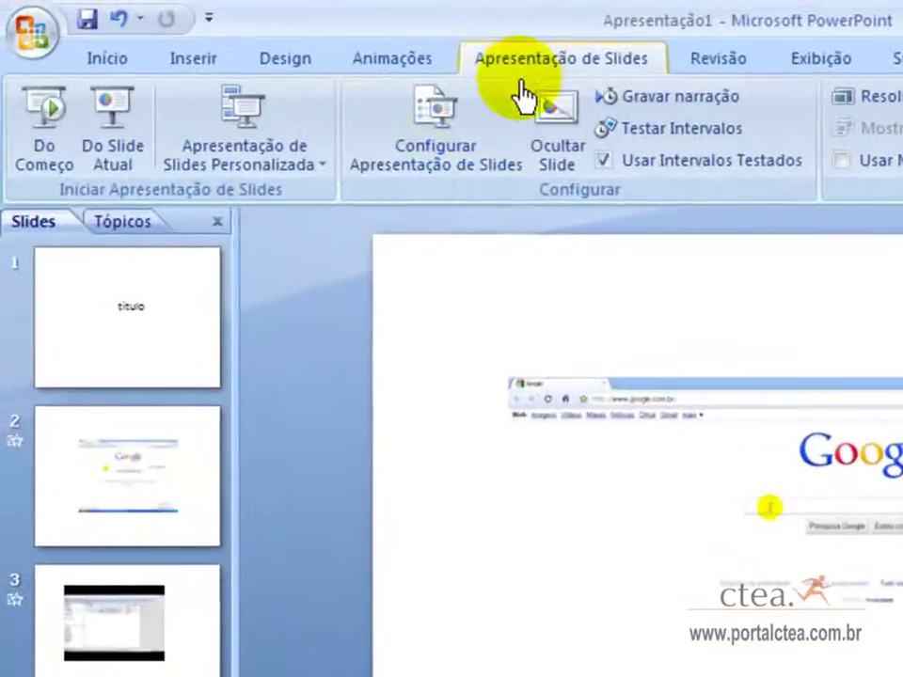
pyautogui.click(41, 132)
pyautogui.click(35, 101)
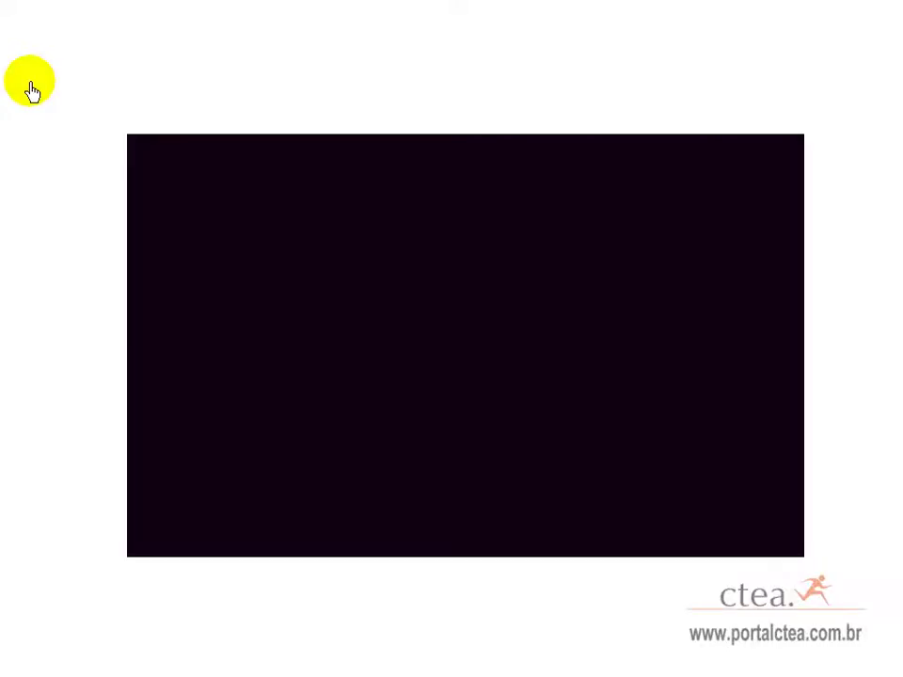
pyautogui.click(31, 88)
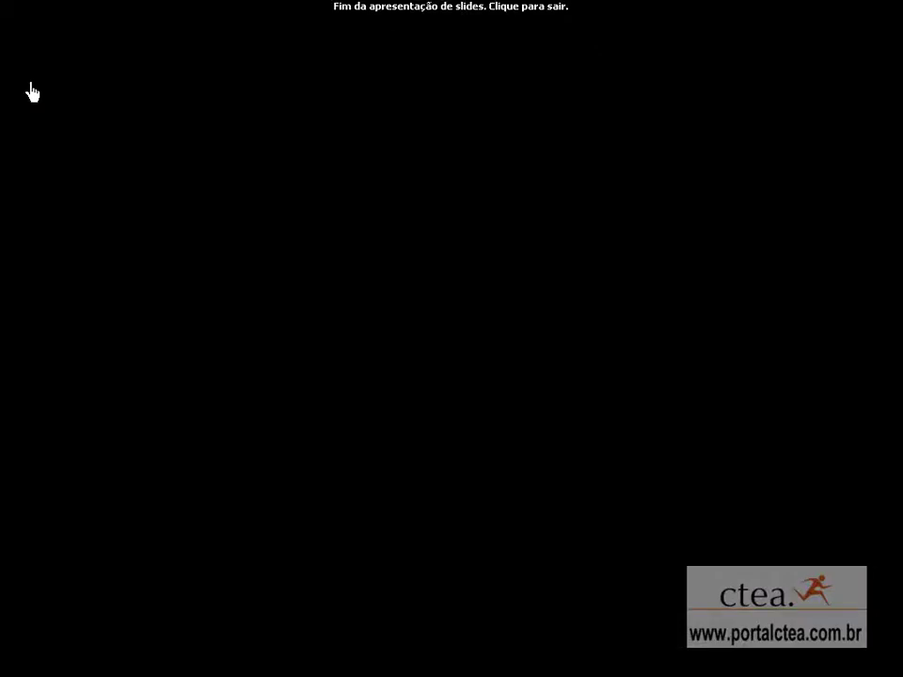
pyautogui.click(30, 86)
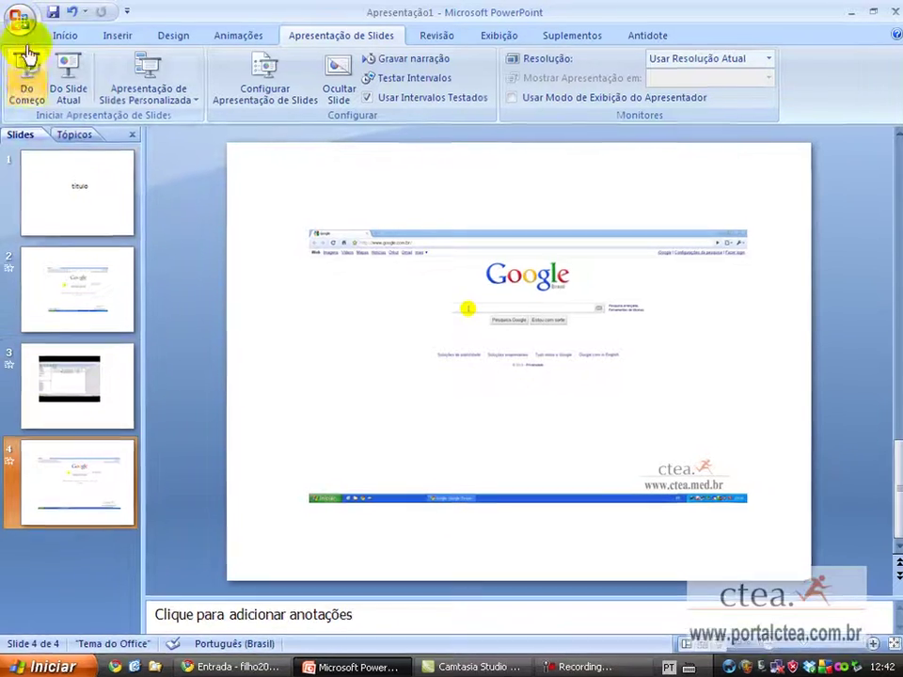
# Save the presentation as titulo.pptx in the Desktop temp folder.
pyautogui.click(19, 17)
pyautogui.click(57, 191)
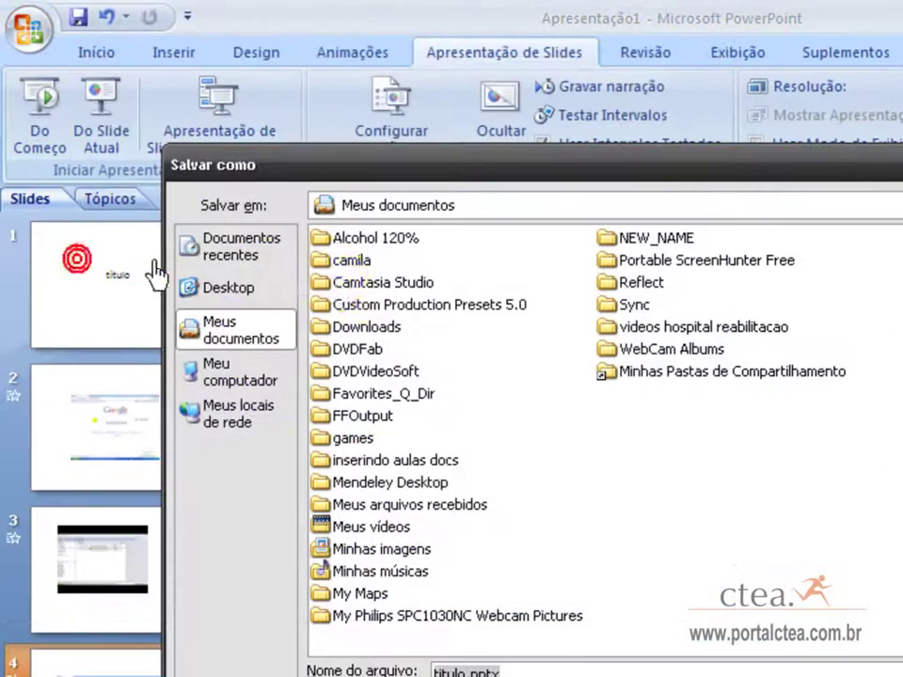
pyautogui.click(223, 303)
pyautogui.doubleClick(332, 313)
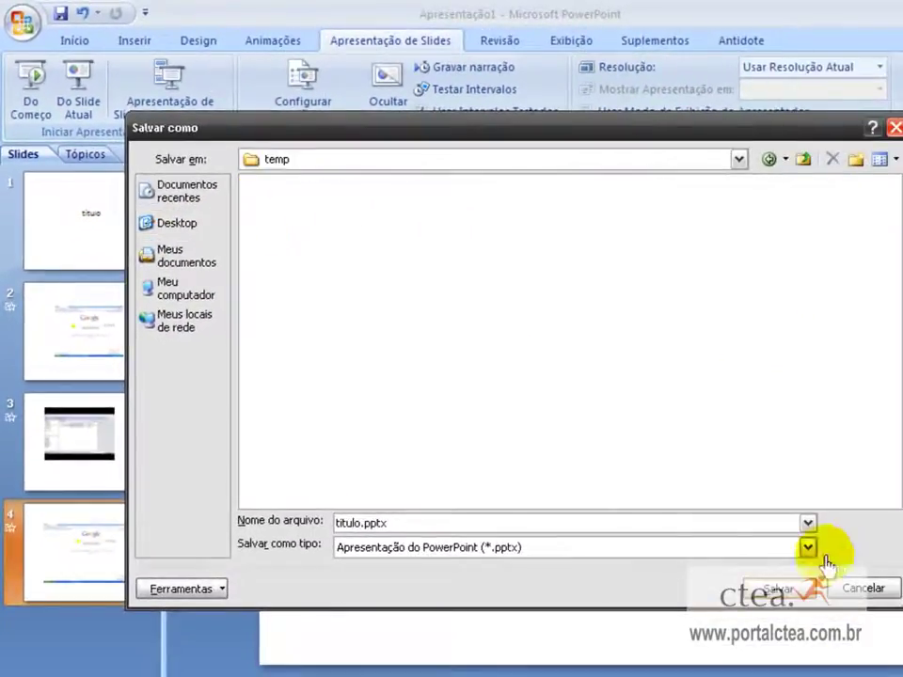
pyautogui.click(795, 588)
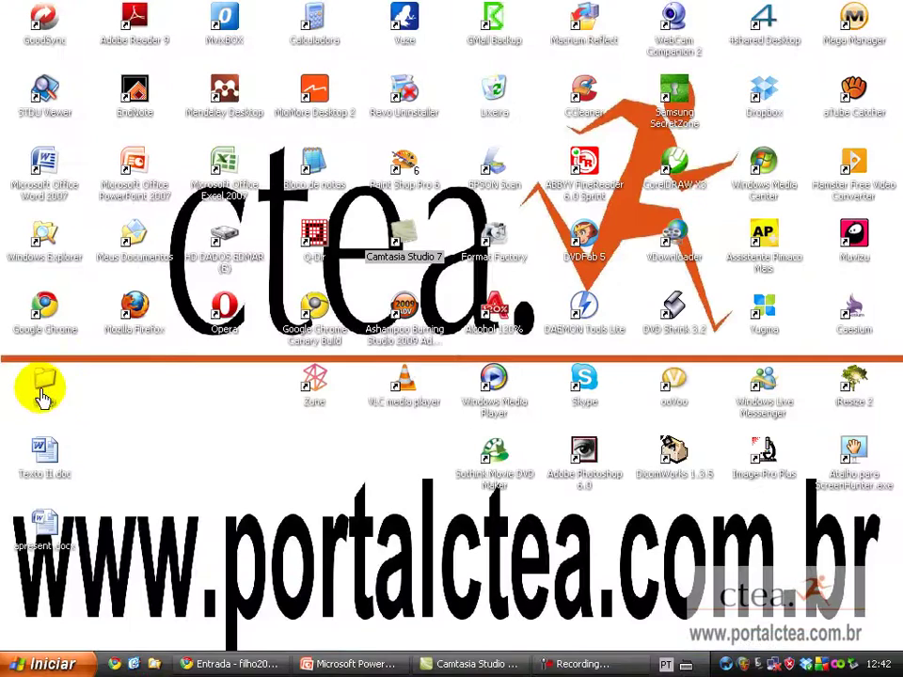
# Open titulo.pptx from the desktop temp folder.
pyautogui.doubleClick(41, 394)
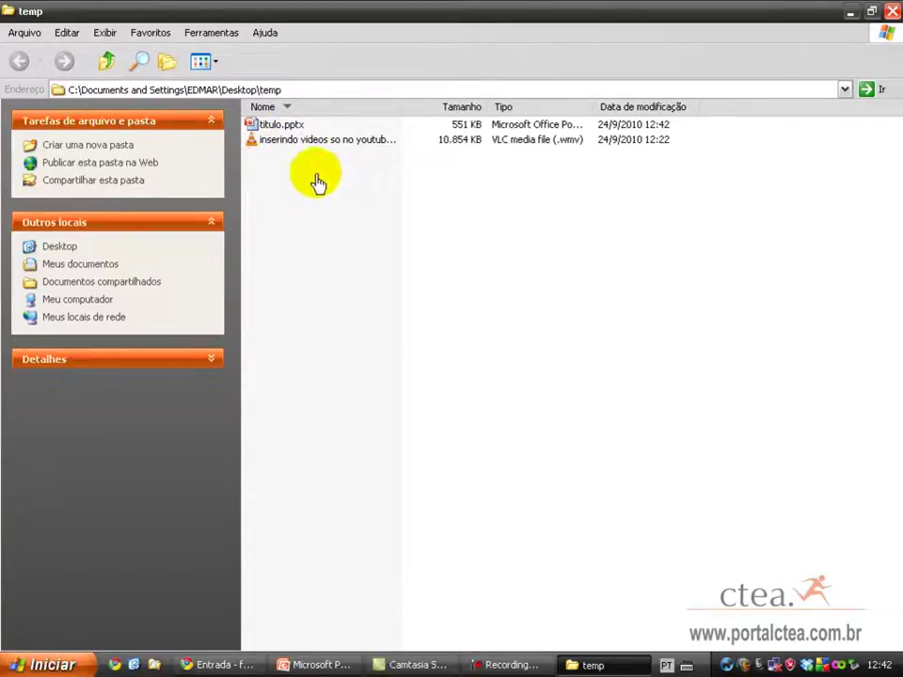
pyautogui.doubleClick(295, 126)
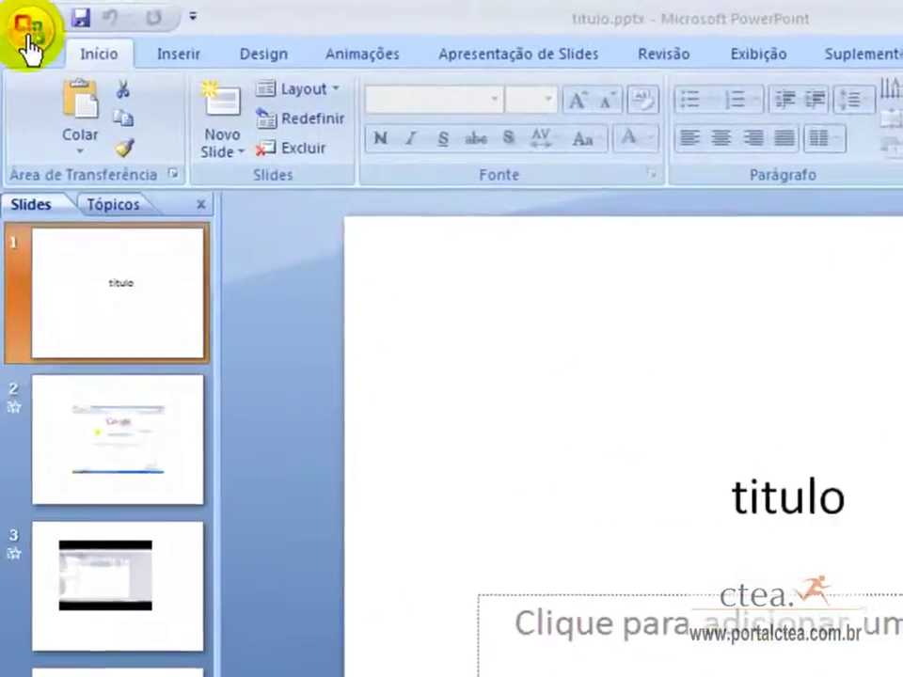
# Open Publicar > Pacote para CD, accepting the compatibility warning.
pyautogui.click(22, 30)
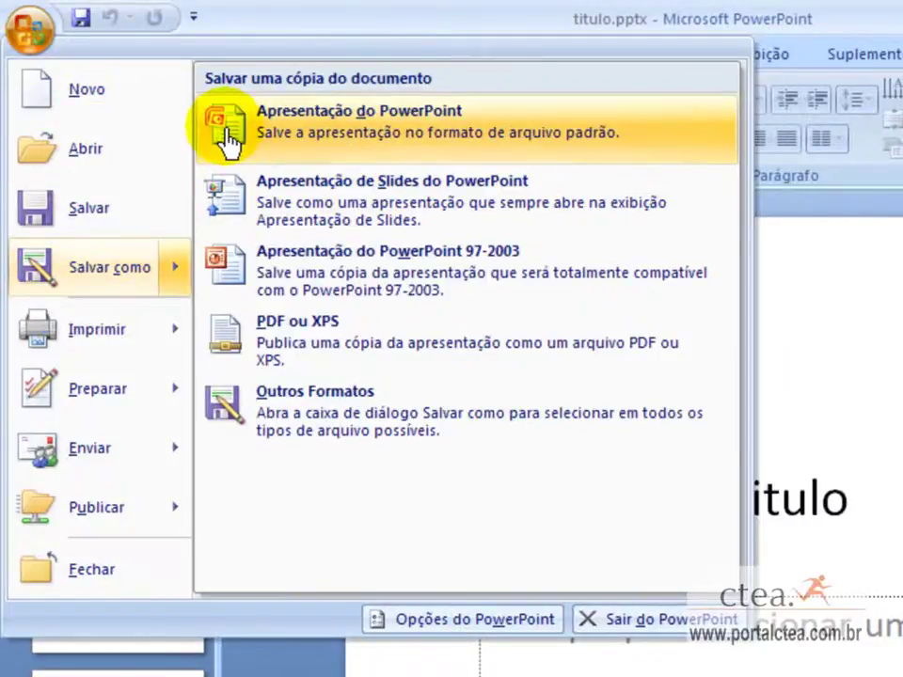
pyautogui.moveTo(96, 507)
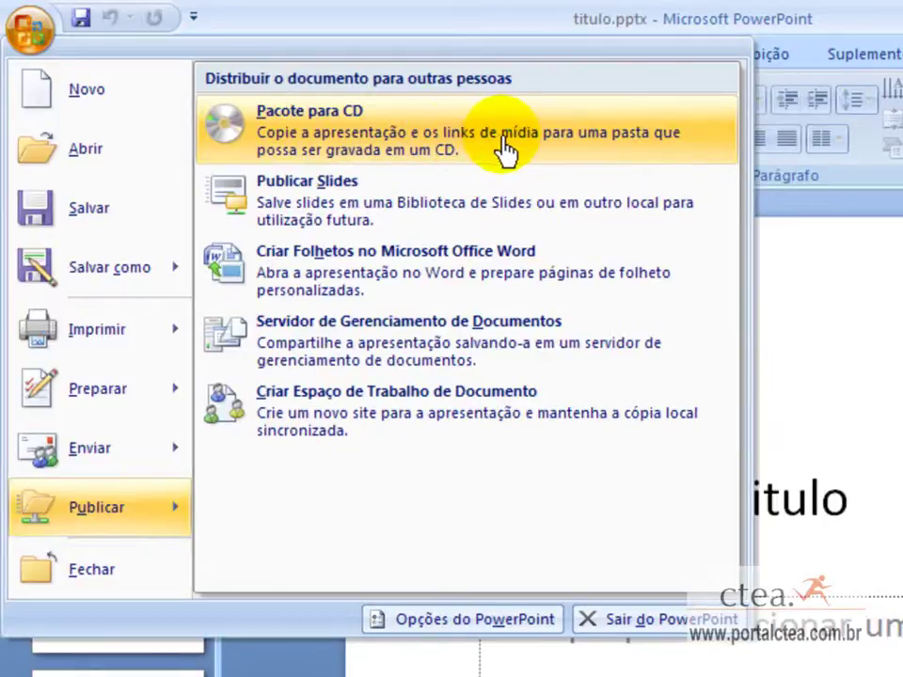
pyautogui.click(285, 130)
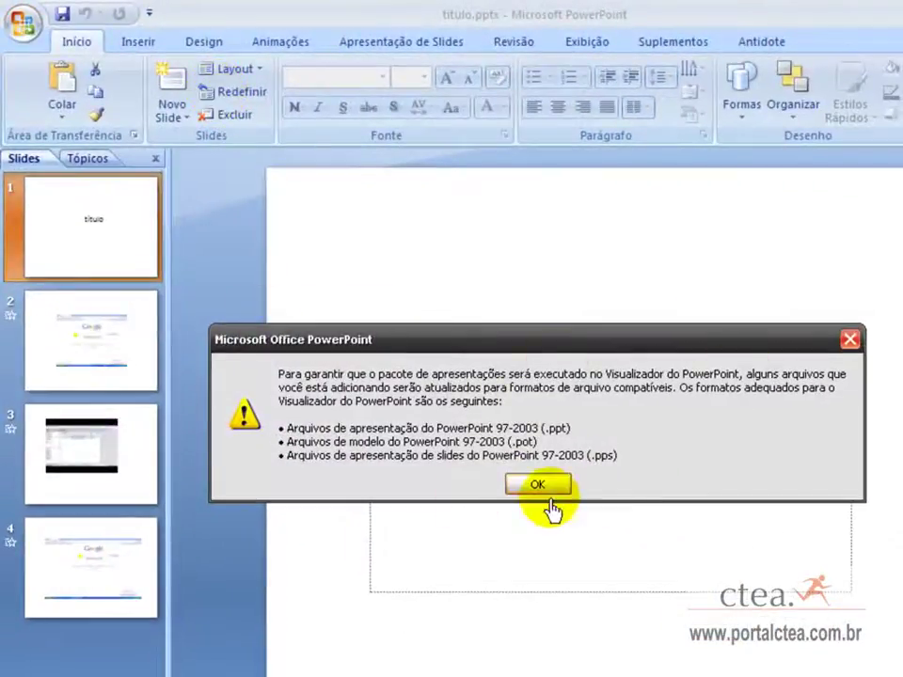
pyautogui.click(520, 485)
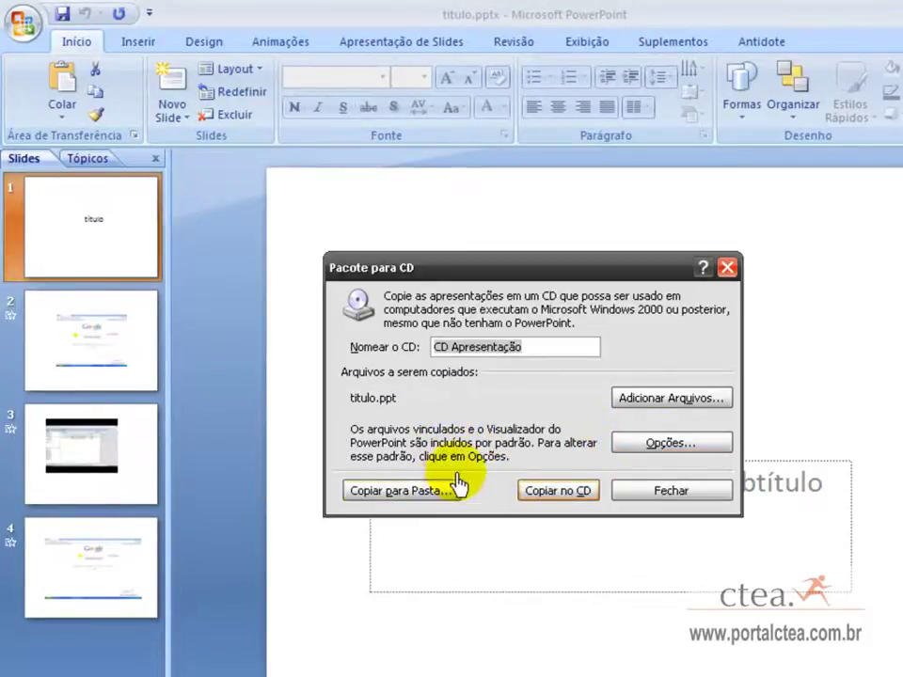
# Choose to copy the 'CD Apresentação' package into the Desktop temp folder.
pyautogui.doubleClick(468, 348)
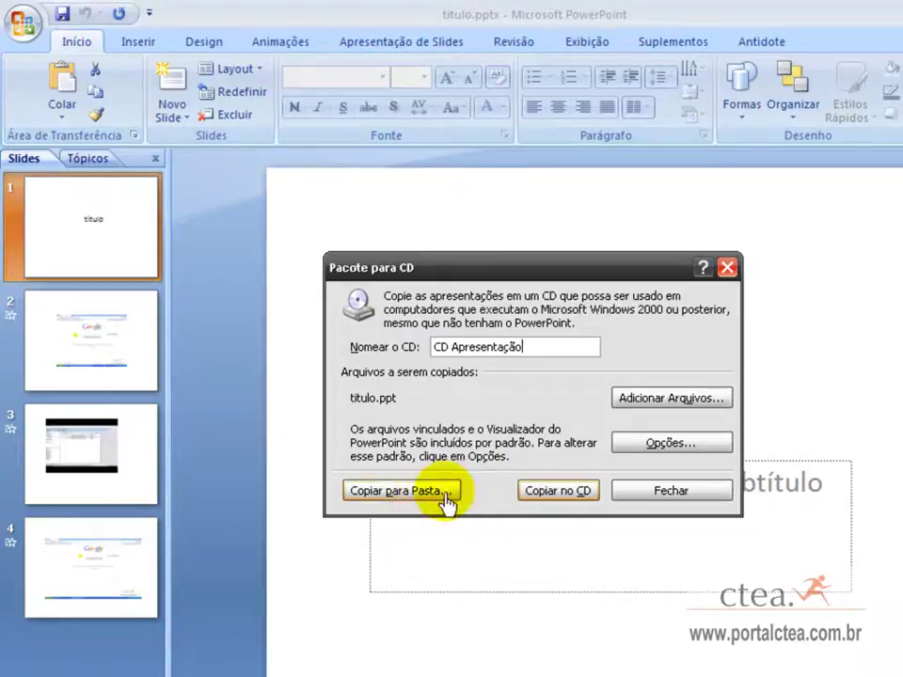
pyautogui.click(420, 501)
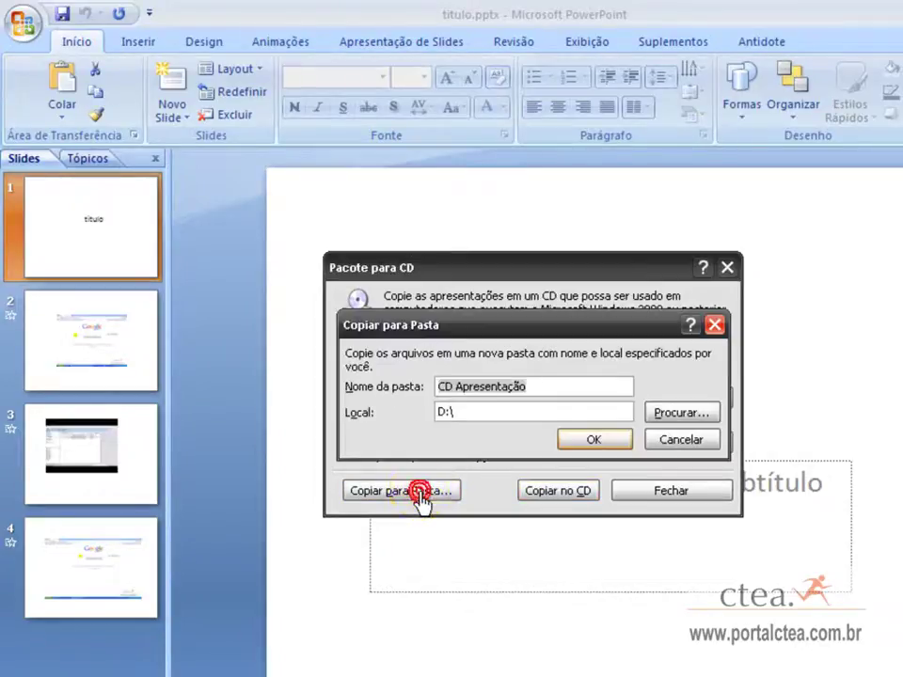
pyautogui.click(702, 429)
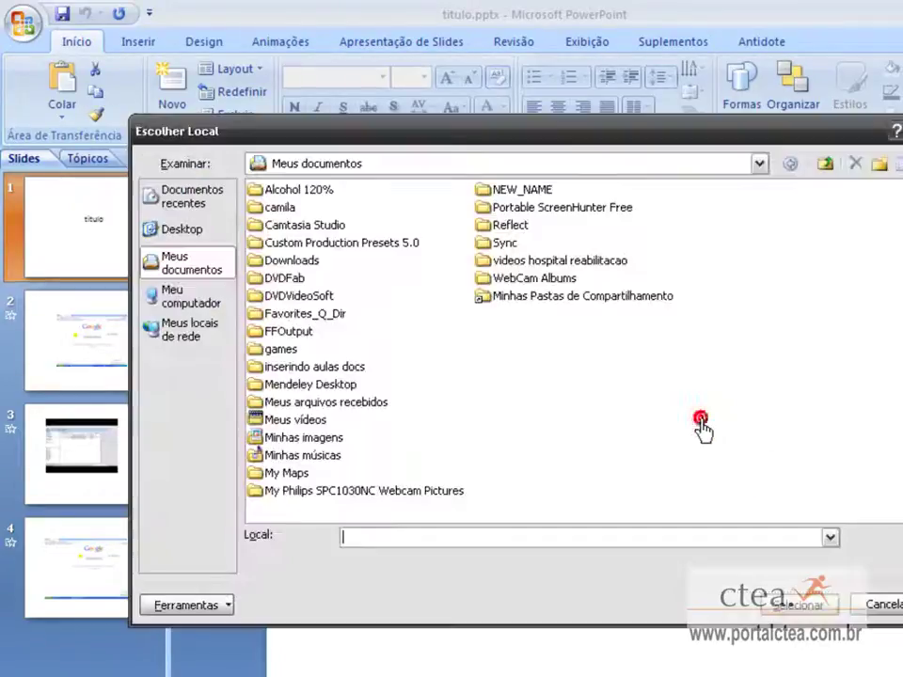
pyautogui.click(174, 213)
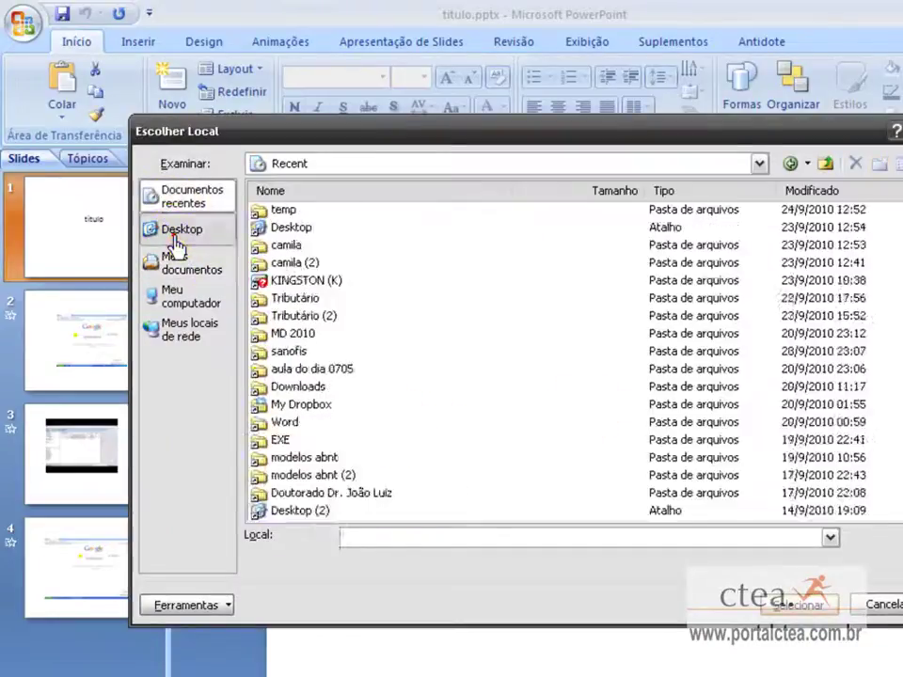
pyautogui.click(174, 236)
pyautogui.doubleClick(273, 245)
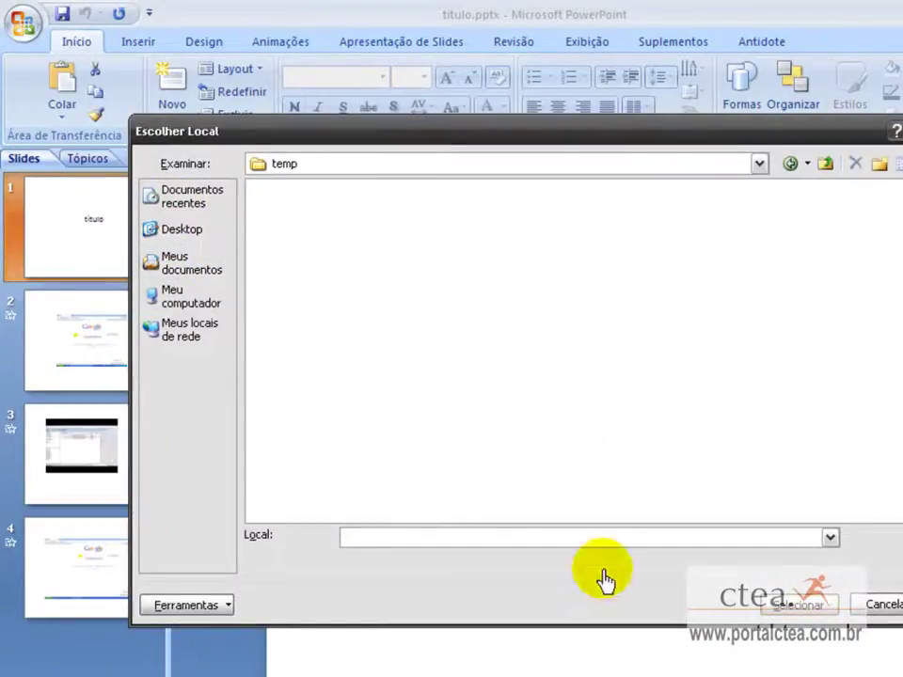
pyautogui.click(786, 602)
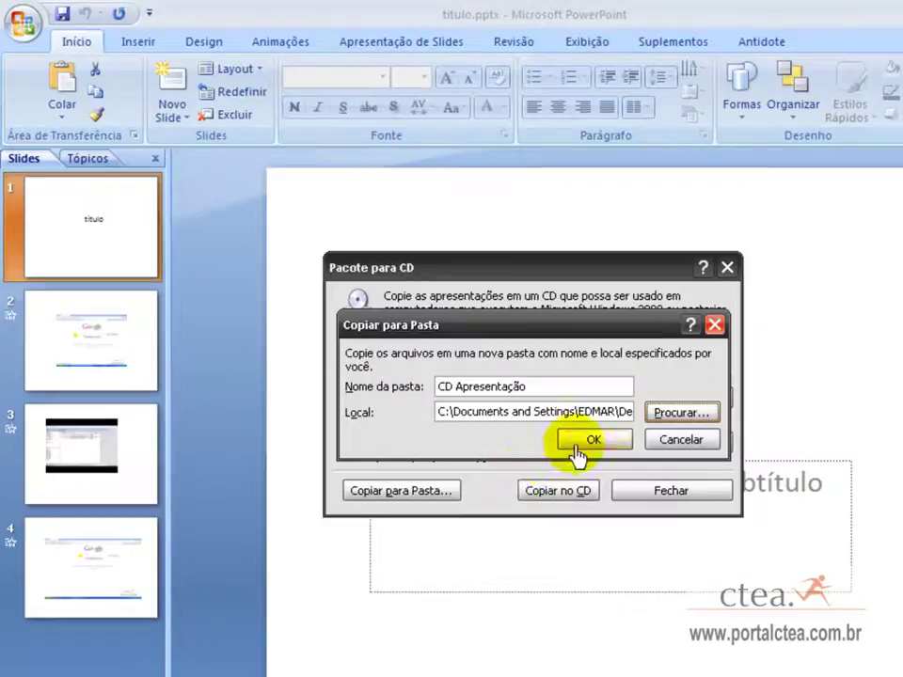
# Confirm the copy, include the linked video files, and close Pacote para CD.
pyautogui.click(588, 437)
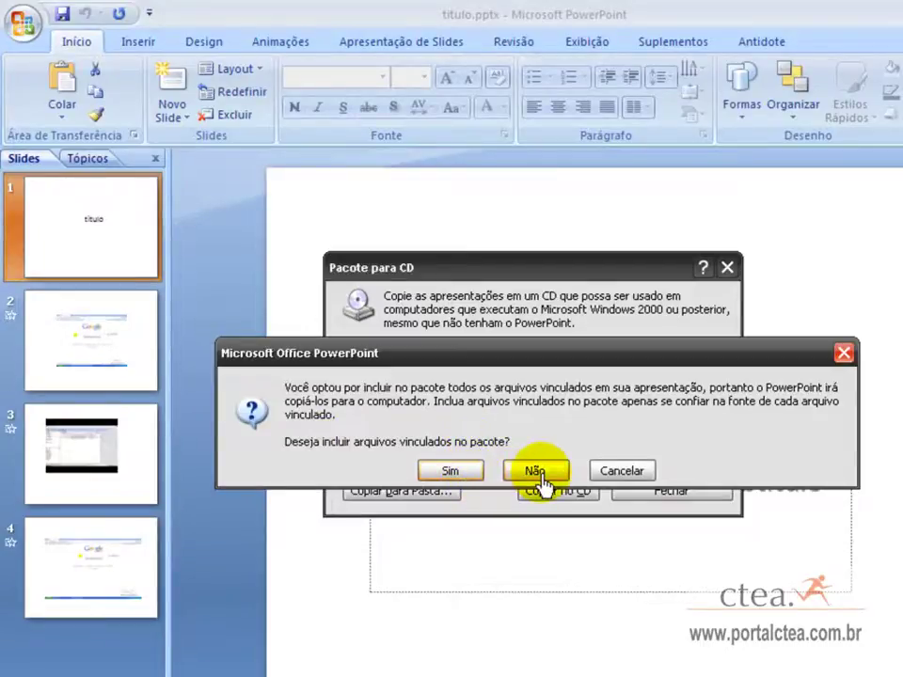
pyautogui.click(442, 476)
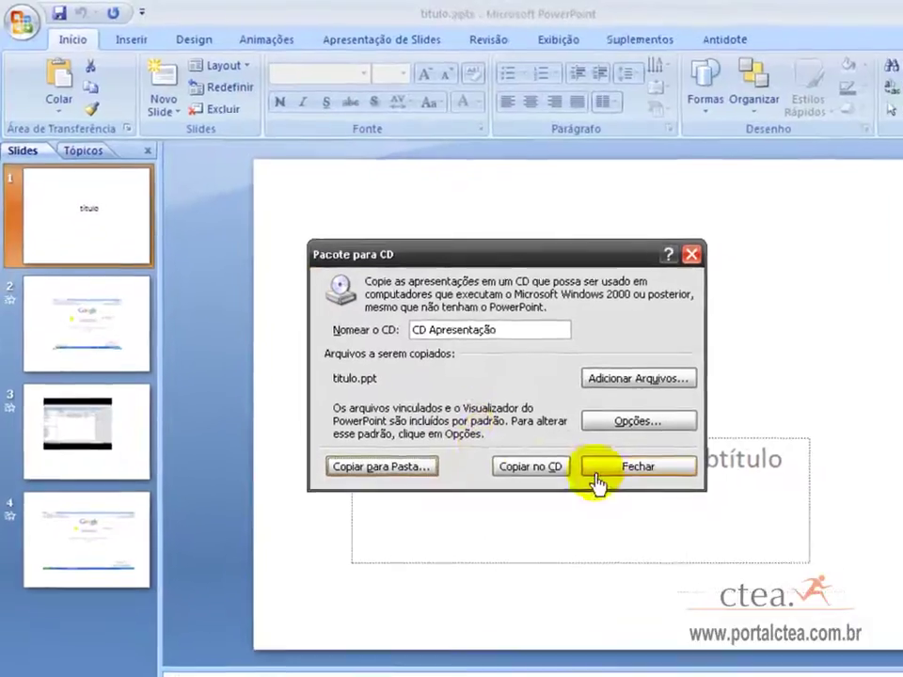
pyautogui.click(629, 494)
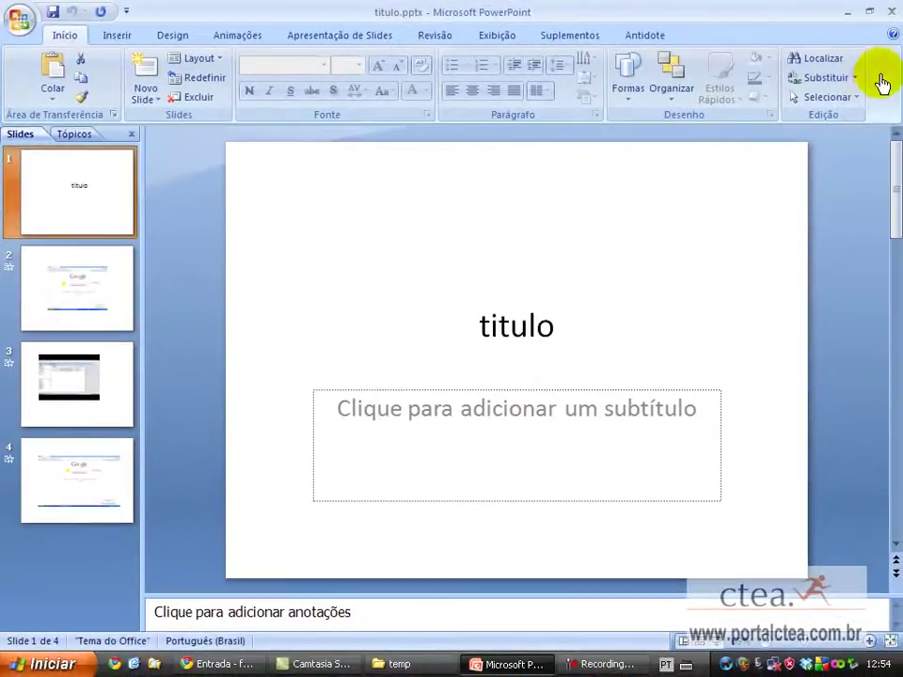
# Close PowerPoint and open temp > CD Apresentação to view the packaged files.
pyautogui.click(890, 11)
pyautogui.doubleClick(44, 381)
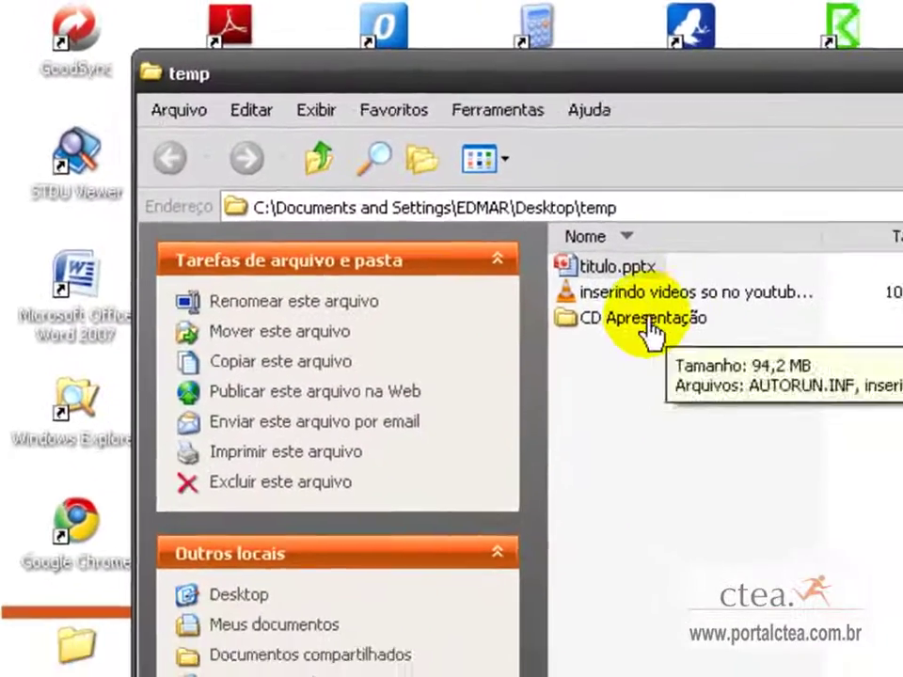
pyautogui.doubleClick(607, 297)
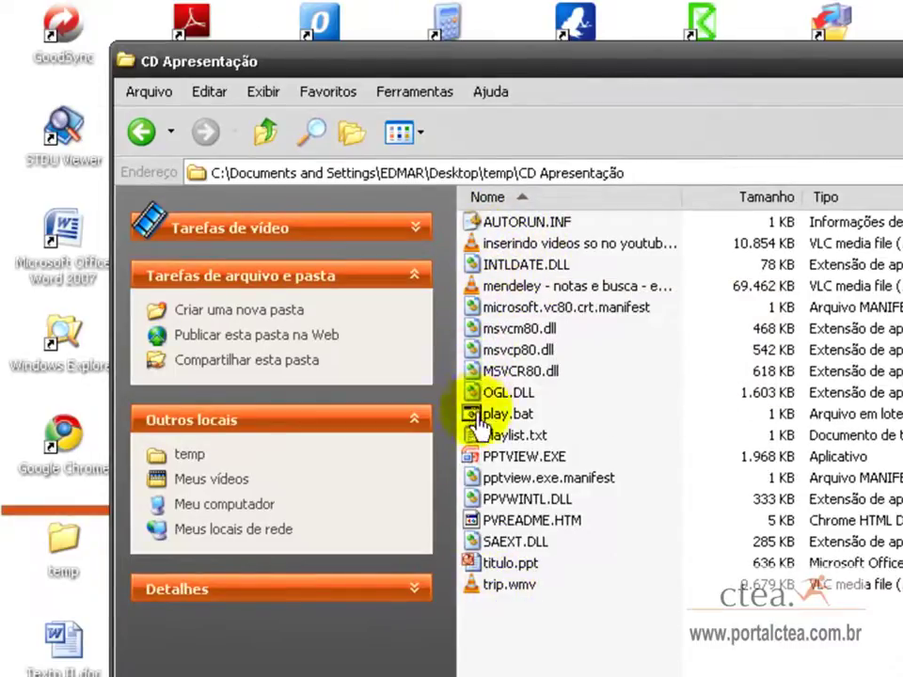
pyautogui.moveTo(523, 456)
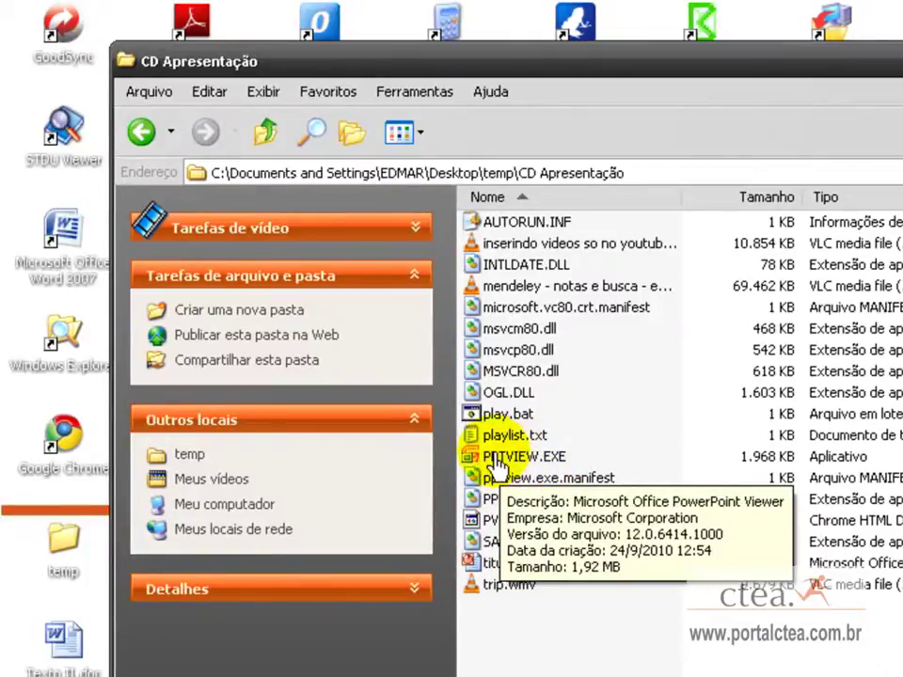
pyautogui.doubleClick(499, 459)
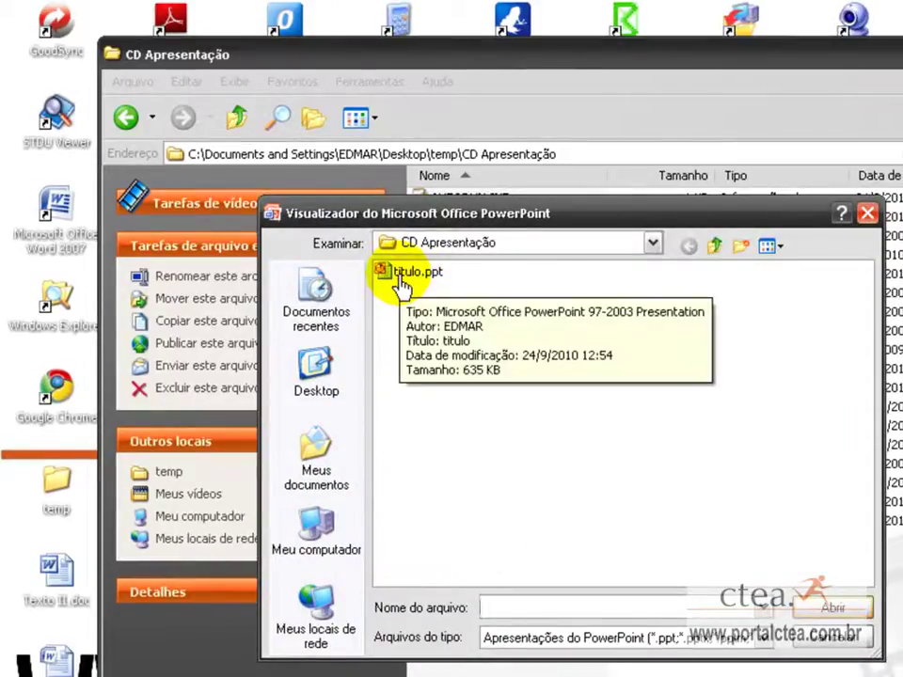
pyautogui.doubleClick(405, 275)
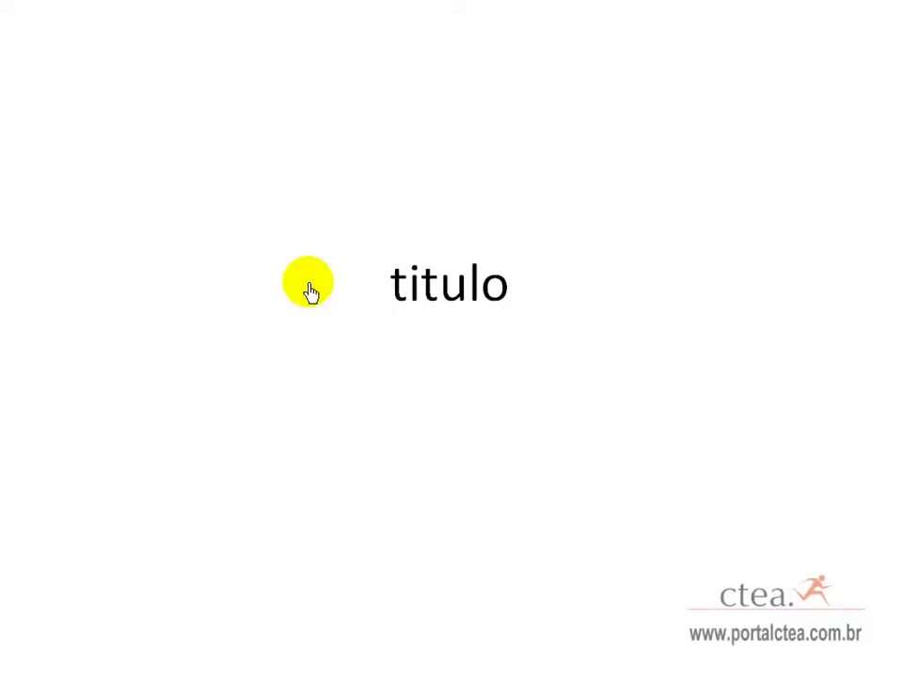
pyautogui.click(312, 293)
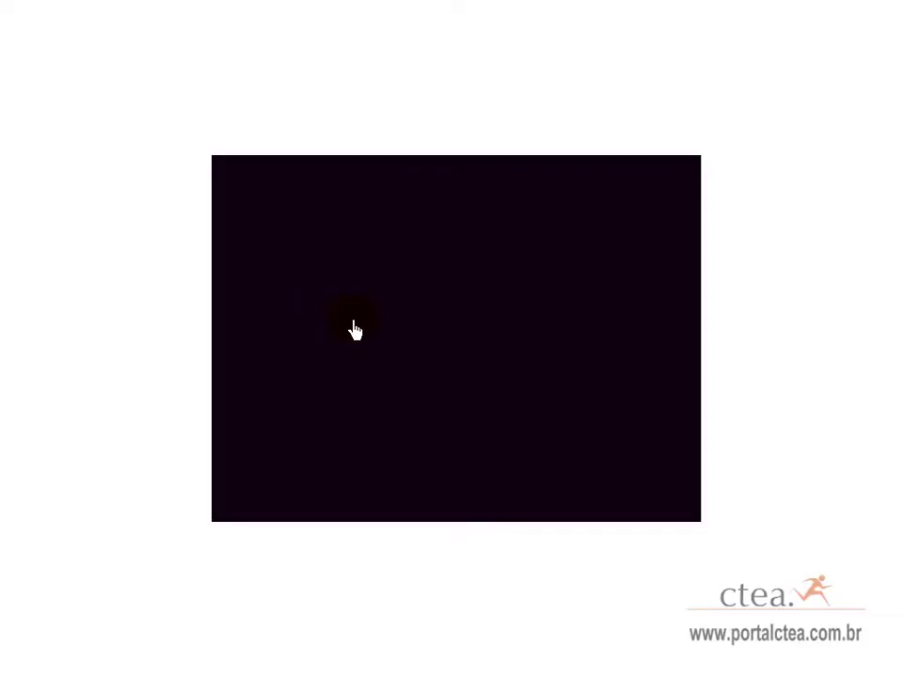
pyautogui.click(355, 330)
pyautogui.click(355, 328)
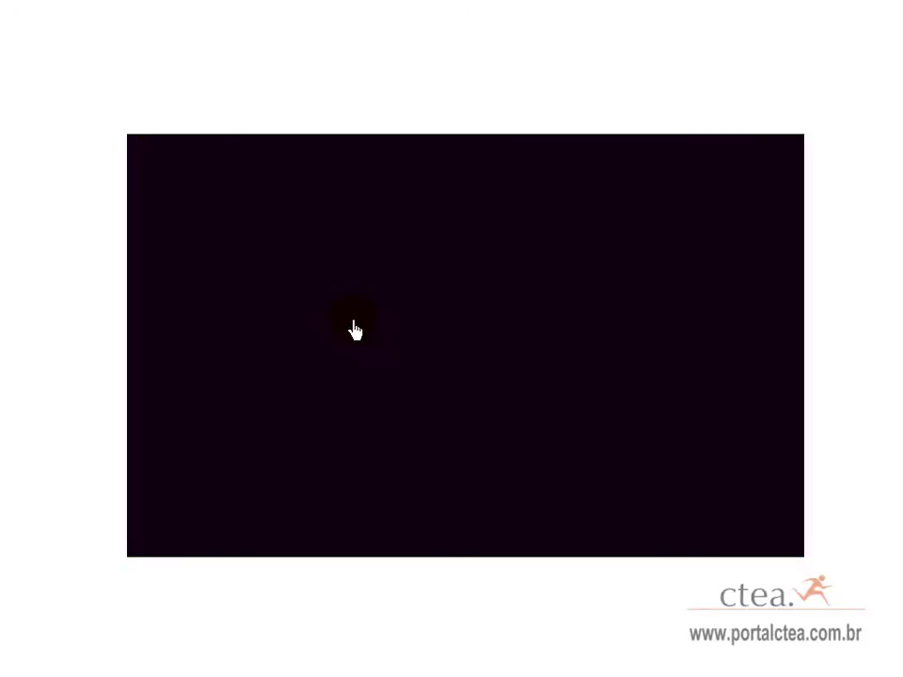
pyautogui.click(354, 329)
pyautogui.click(355, 329)
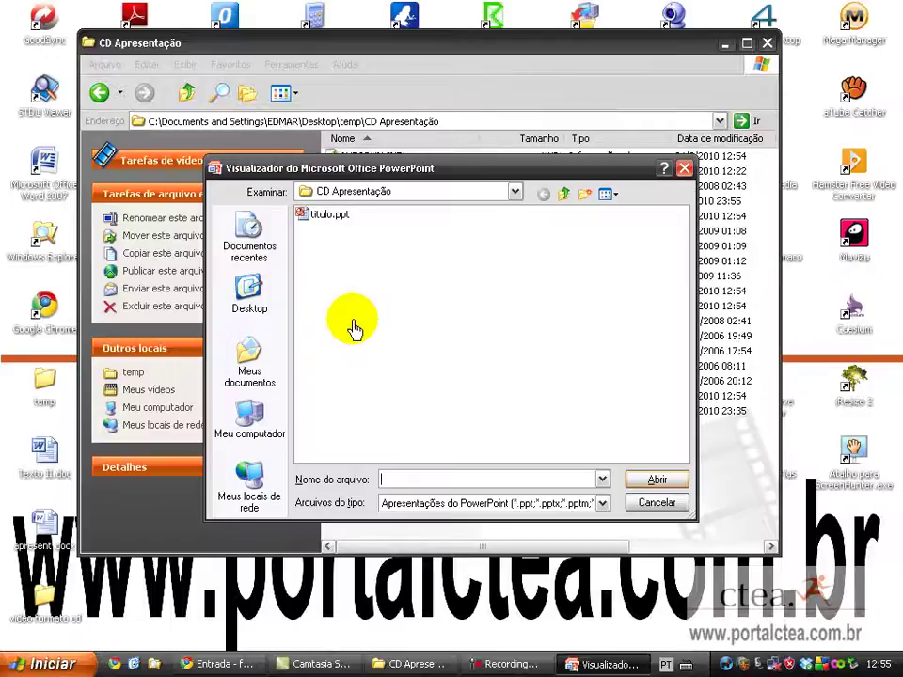
pyautogui.click(637, 501)
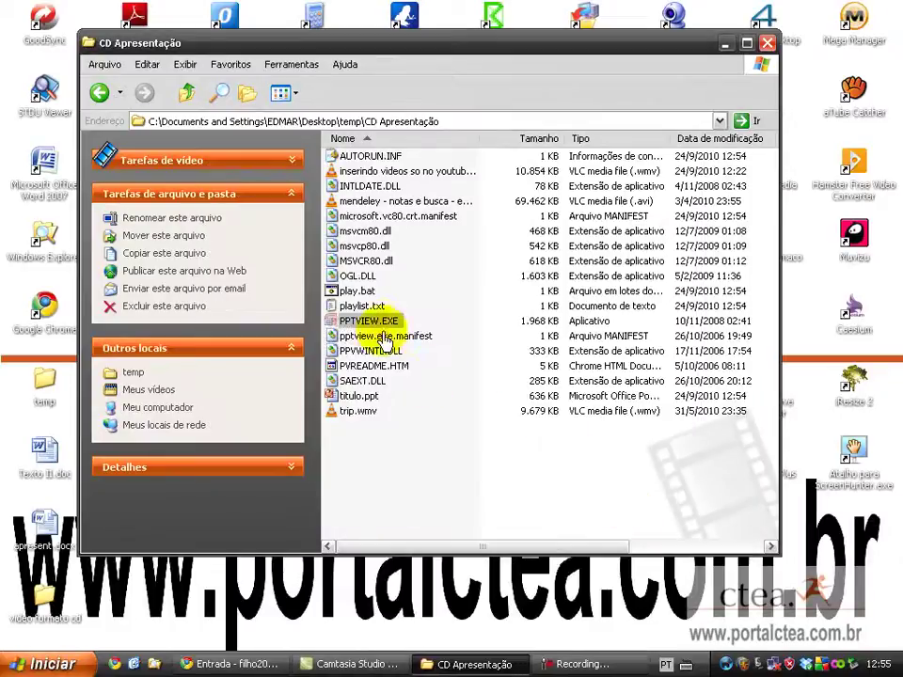